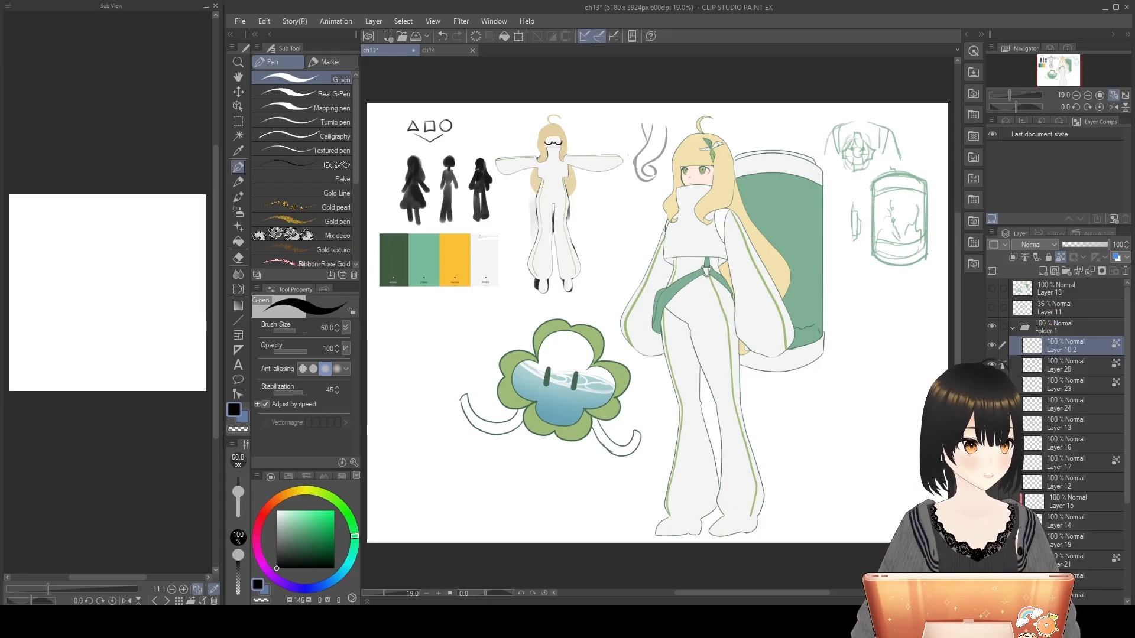
# Step: Save the ch13 character sheet and frame its main full-body figure in the Sub View as a reference
pyautogui.hotkey('ctrl', 's')
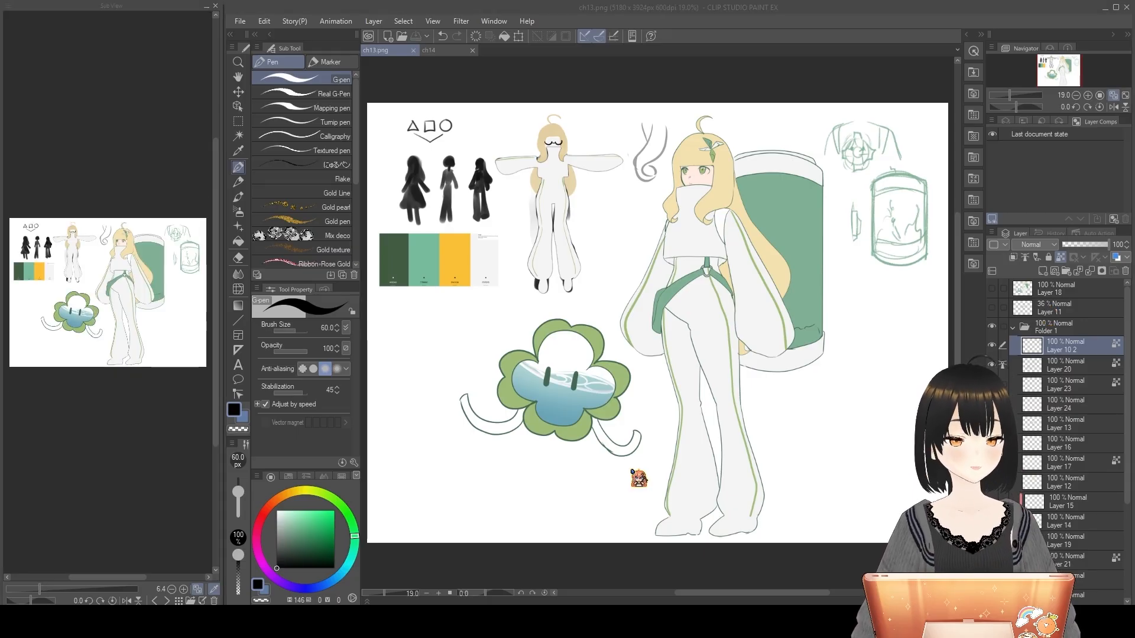
pyautogui.click(624, 85)
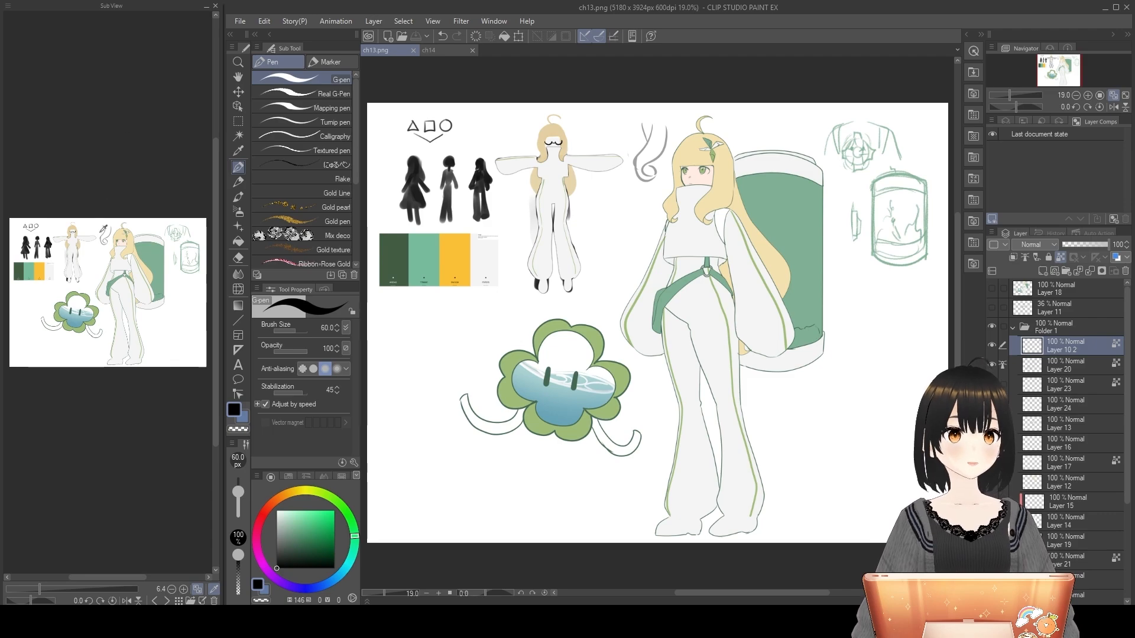
pyautogui.scroll(5, 147, 254)
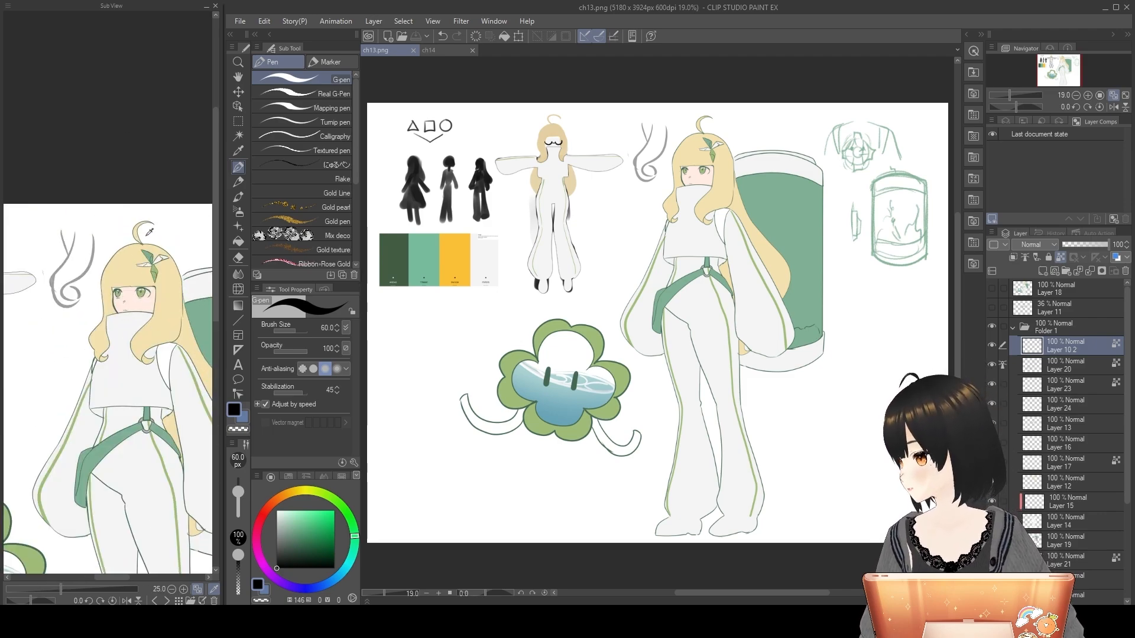
pyautogui.scroll(-3, 143, 220)
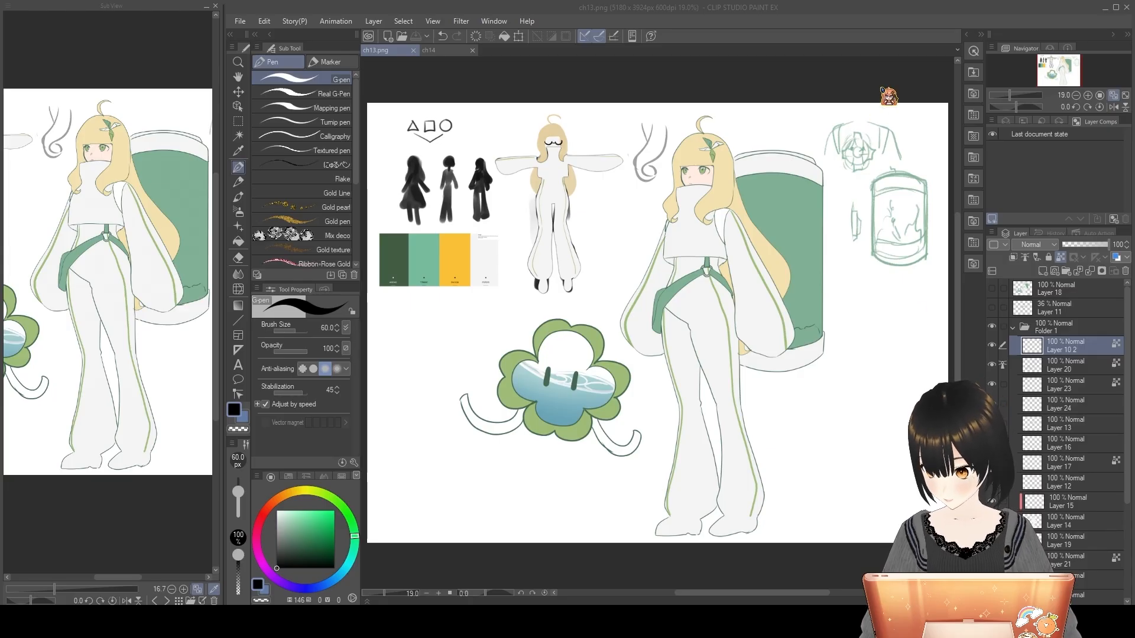
# Step: Switch to the ch14 document and close the ch13.png document
pyautogui.click(424, 51)
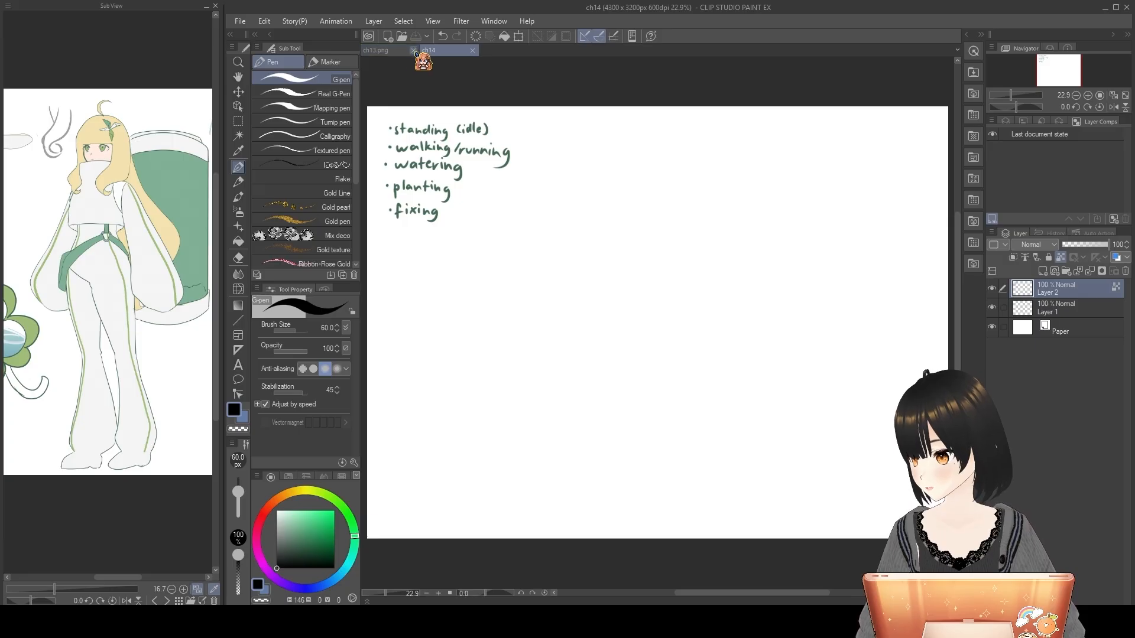
pyautogui.click(414, 50)
pyautogui.click(698, 96)
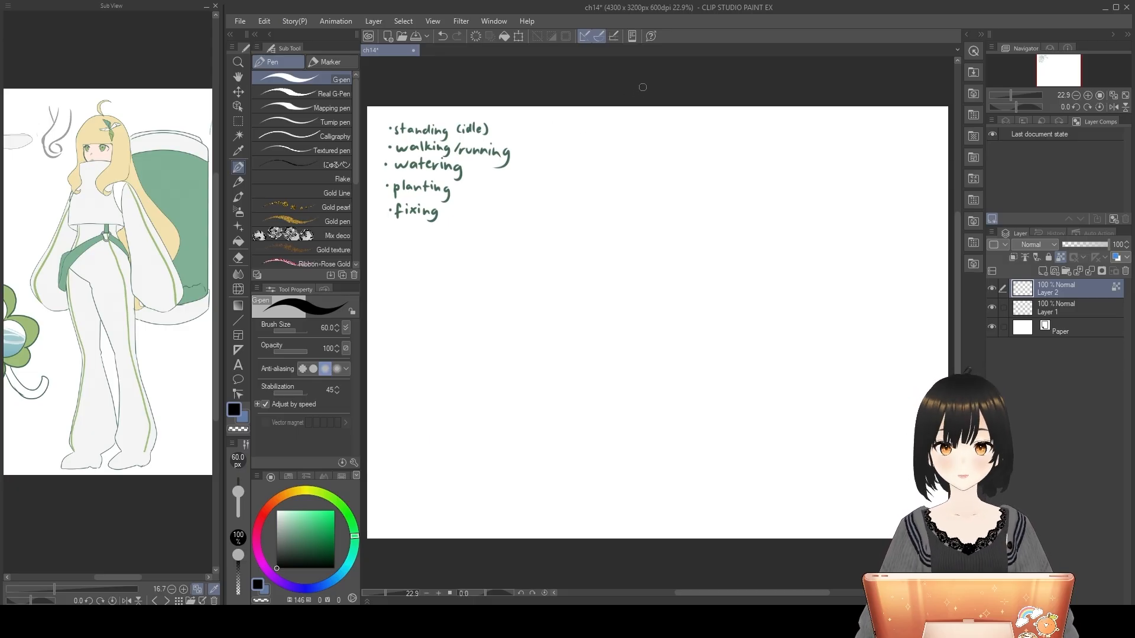
# Step: Move the handwritten pose list on Layer 2 slightly inward from the upper-left corner of the canvas
pyautogui.scroll(-1, 665, 94)
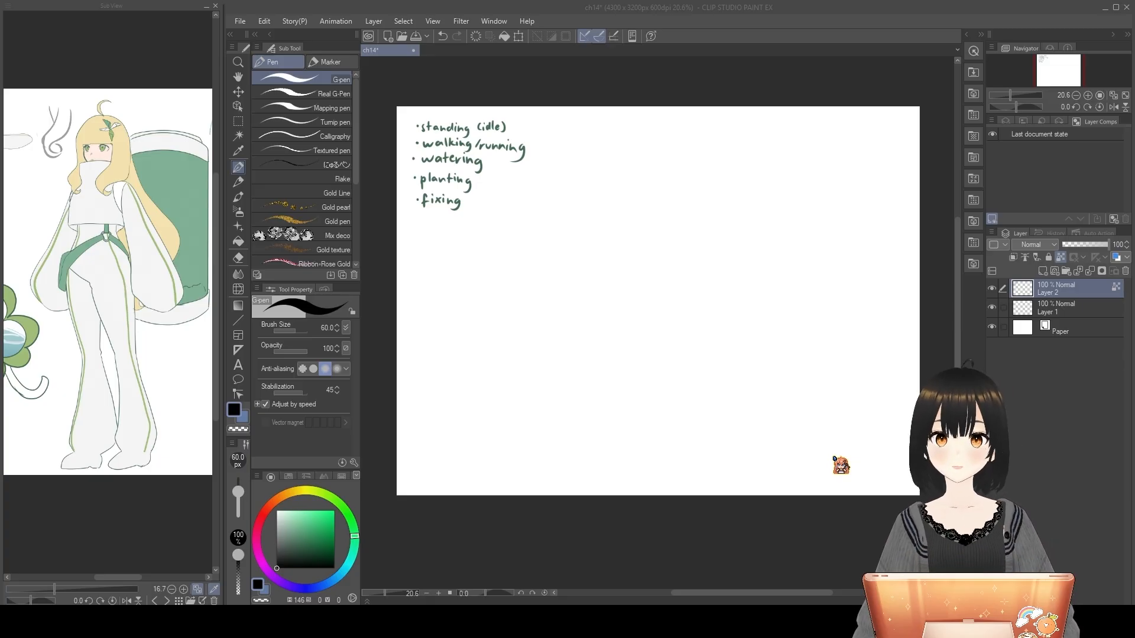
pyautogui.click(992, 288)
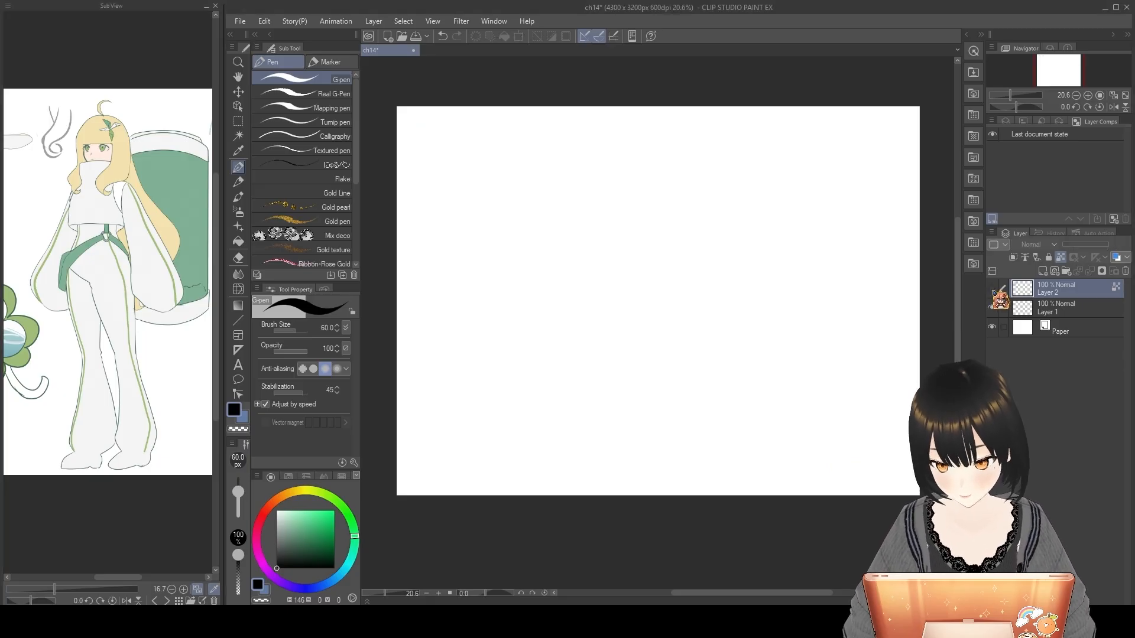
pyautogui.click(991, 289)
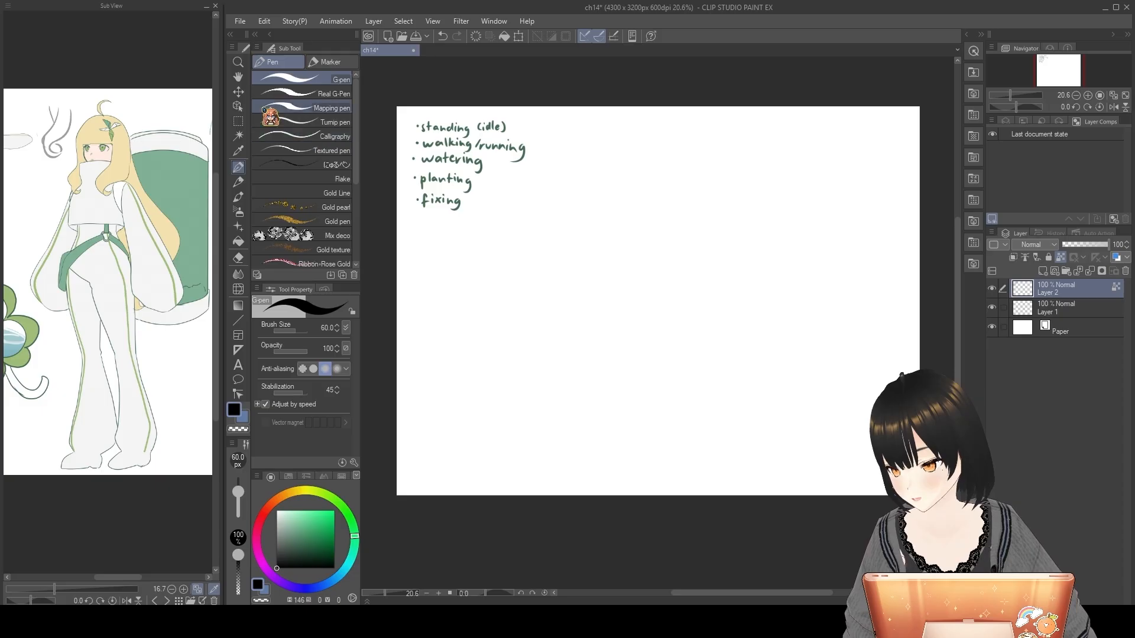
pyautogui.click(238, 92)
pyautogui.moveTo(543, 238); pyautogui.dragTo(545, 240)
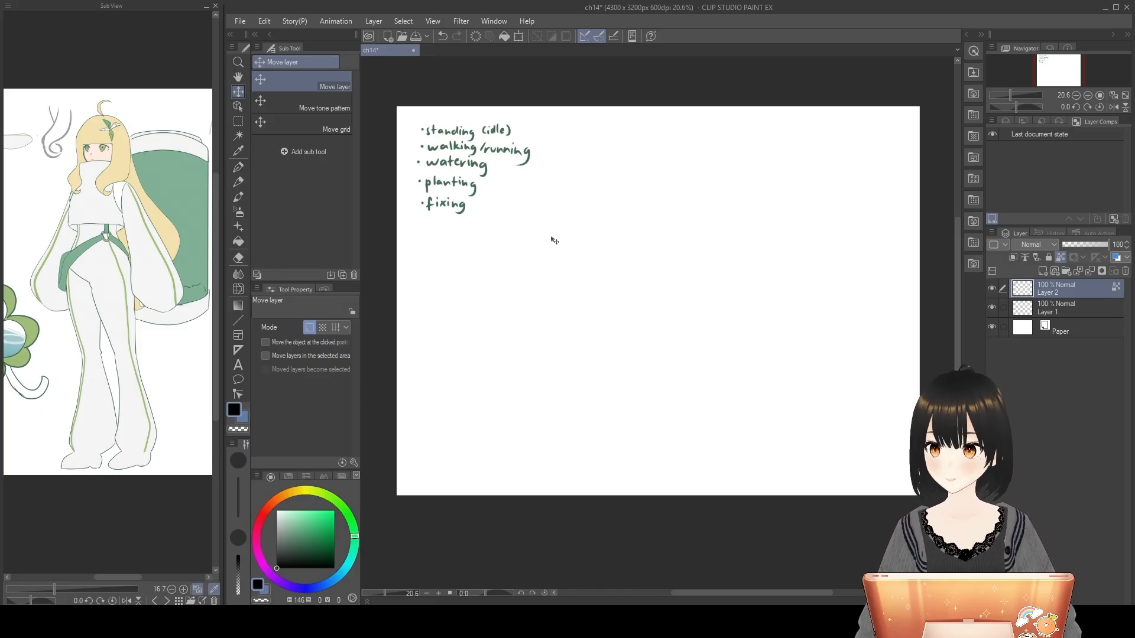
pyautogui.moveTo(657, 332); pyautogui.dragTo(661, 336)
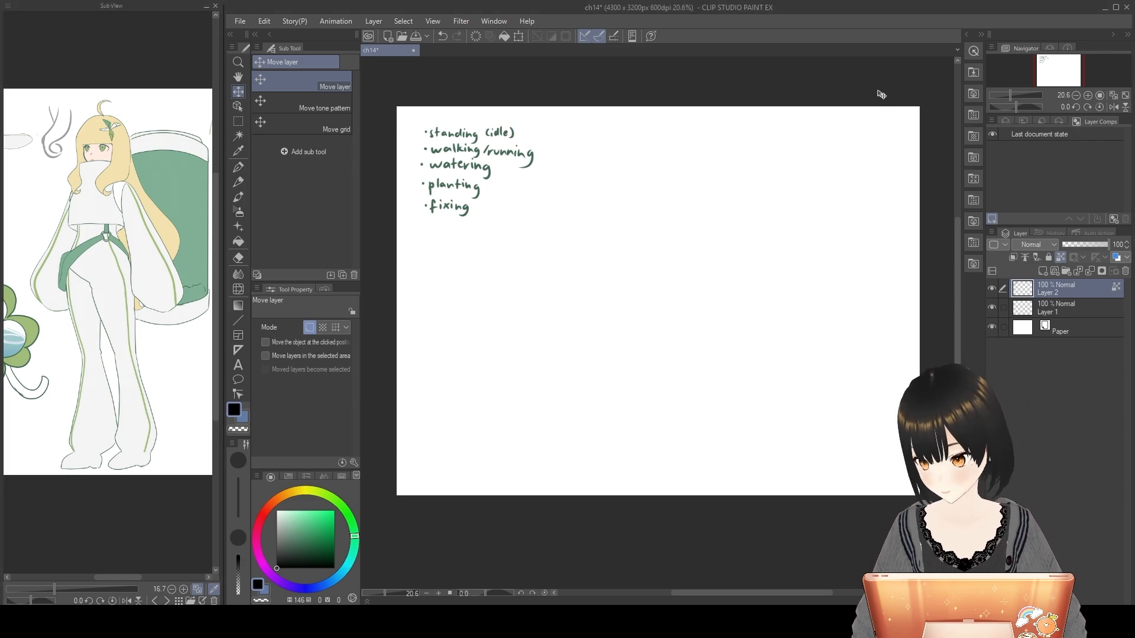
# Step: Add a new layer above the pose list layer and choose the 画用紙鉛筆 pencil
pyautogui.click(1043, 272)
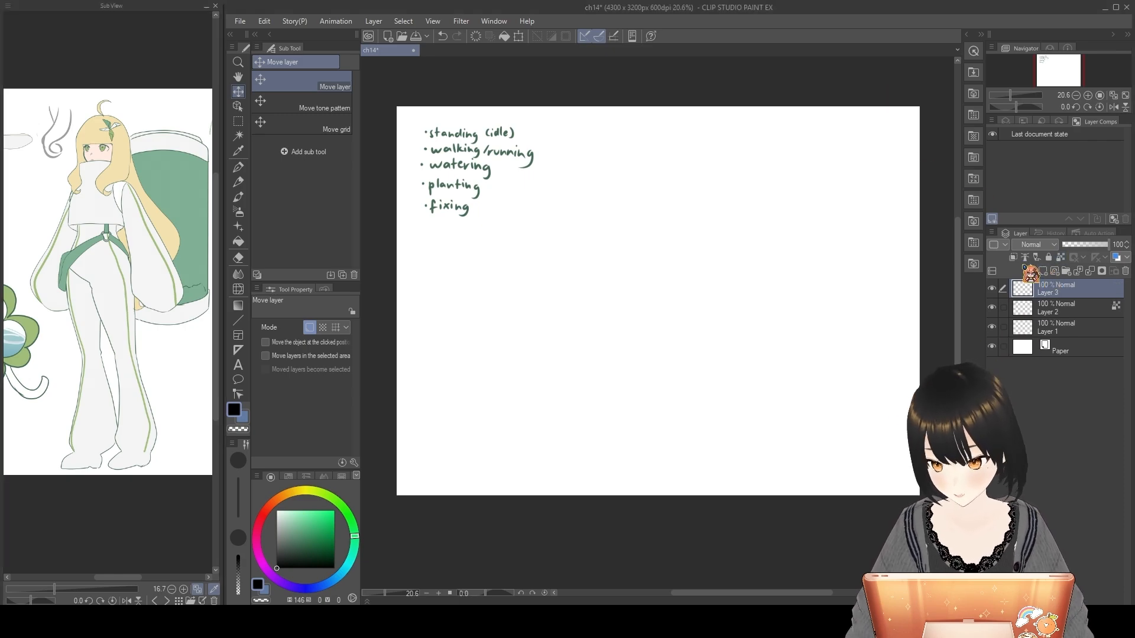
pyautogui.click(238, 182)
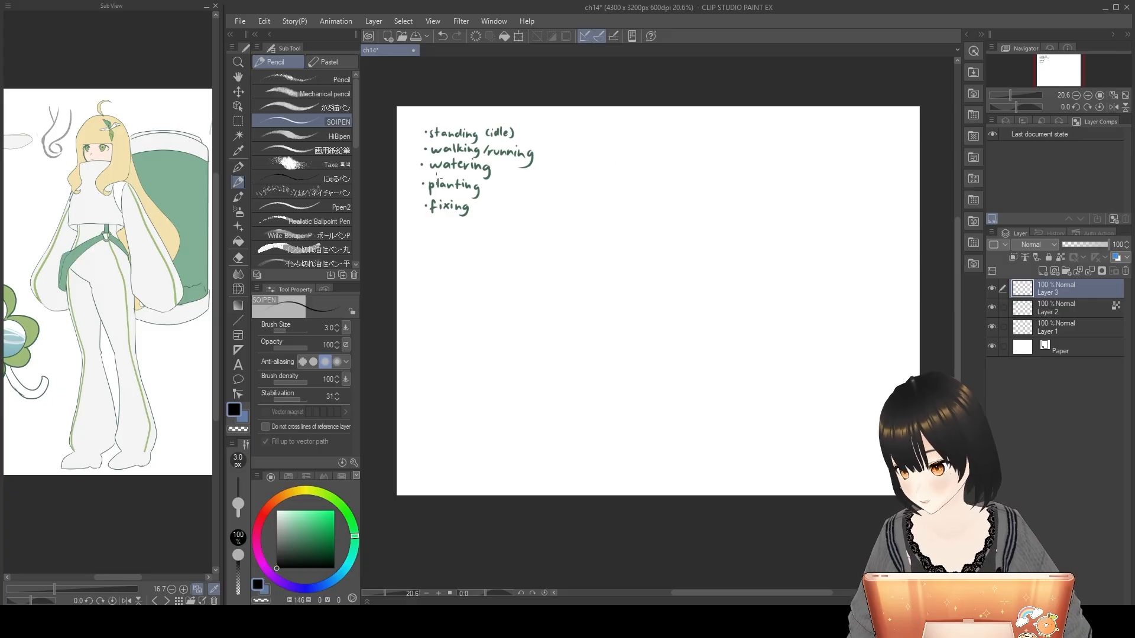
pyautogui.click(314, 150)
# Step: Set the drawing color to a light green and the pencil's brush size to 21.8
pyautogui.moveTo(316, 492); pyautogui.dragTo(322, 492)
pyautogui.click(311, 520)
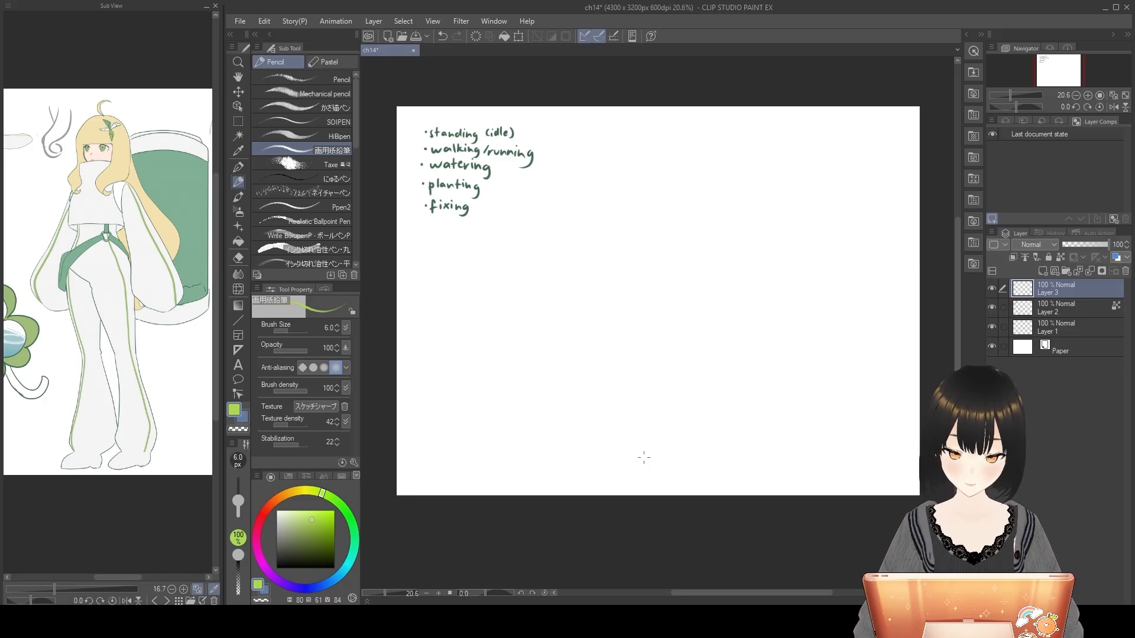
pyautogui.press(']')
pyautogui.press(']')
pyautogui.press(']')
pyautogui.press(']')
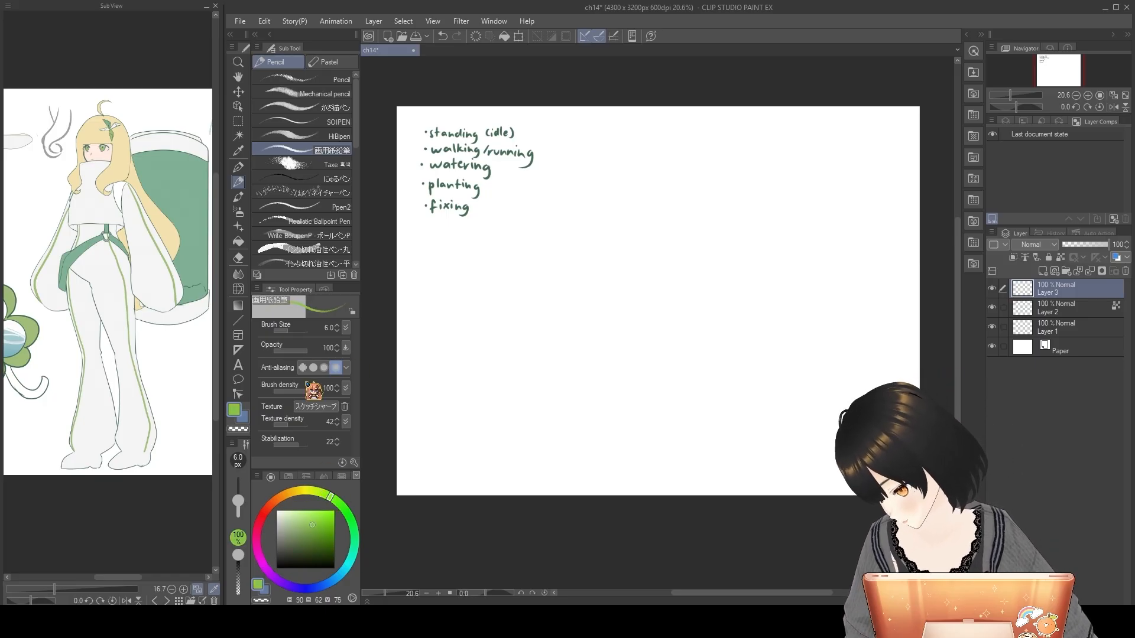
pyautogui.moveTo(291, 332); pyautogui.dragTo(297, 332)
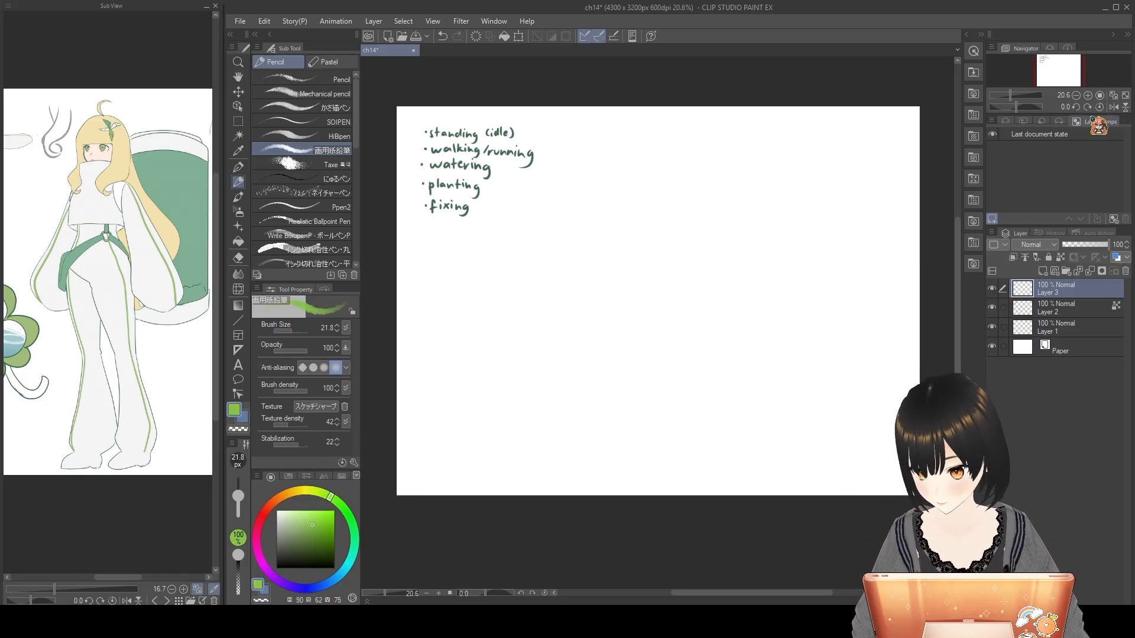
# Step: Widen the canvas to 6192 px, keeping the height at 3200 px, and fit it in the view
pyautogui.click(1114, 95)
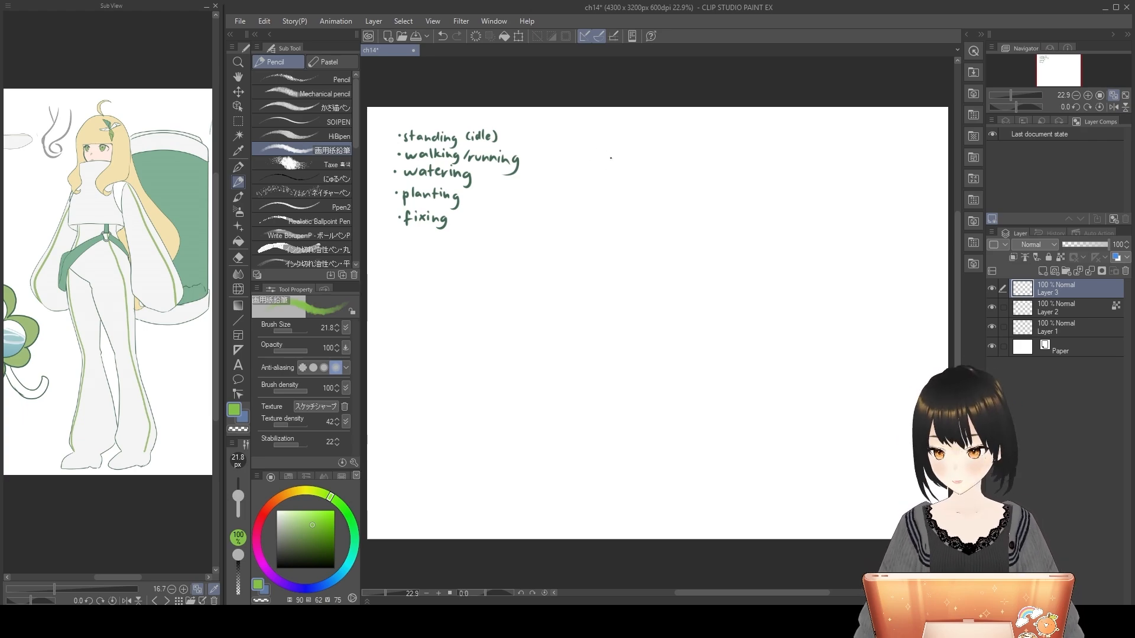
pyautogui.click(264, 21)
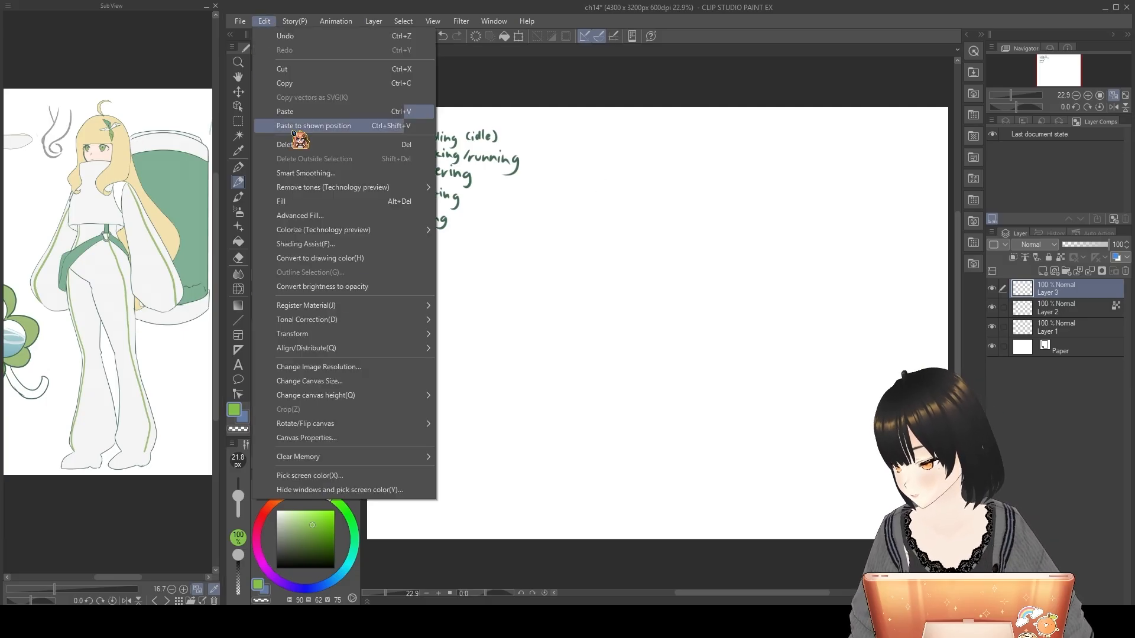
pyautogui.click(335, 382)
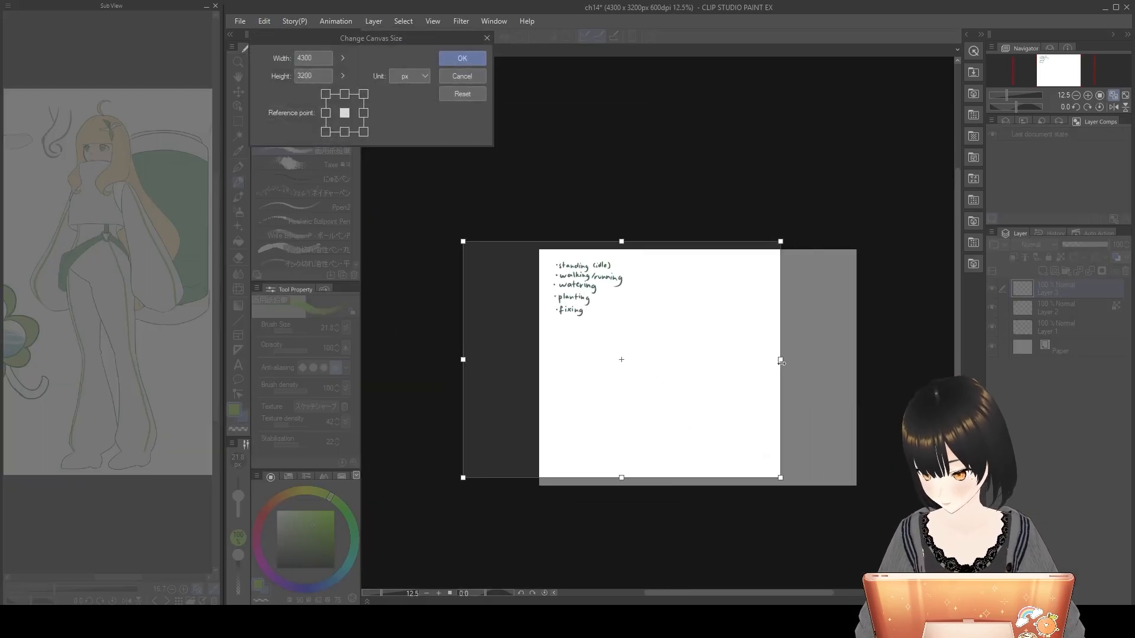
pyautogui.moveTo(748, 375); pyautogui.dragTo(927, 367)
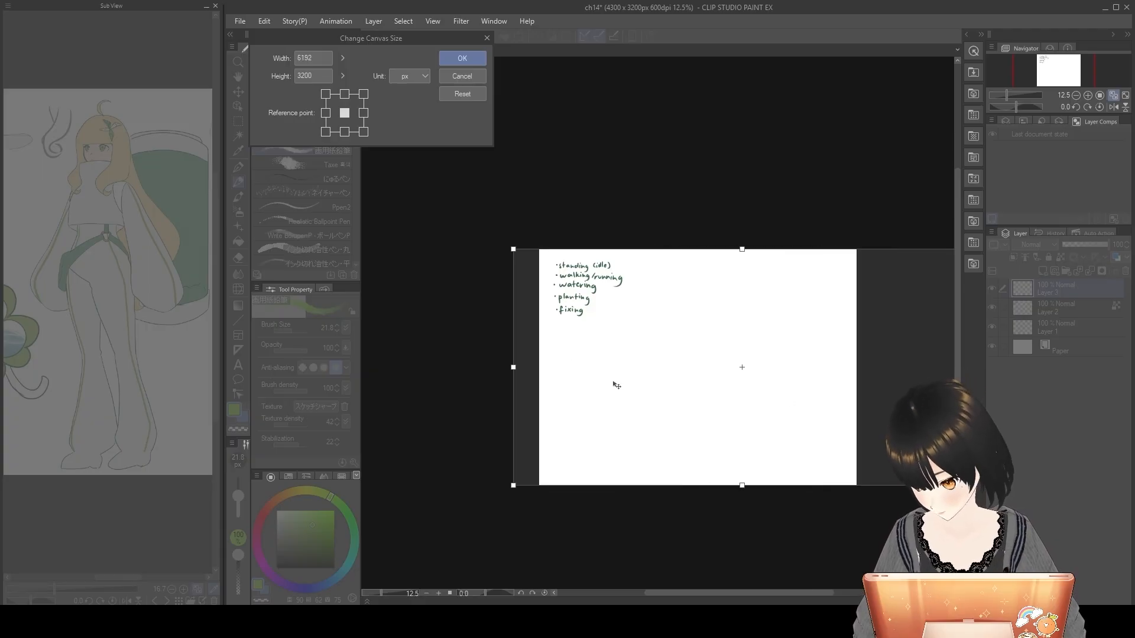
pyautogui.click(464, 60)
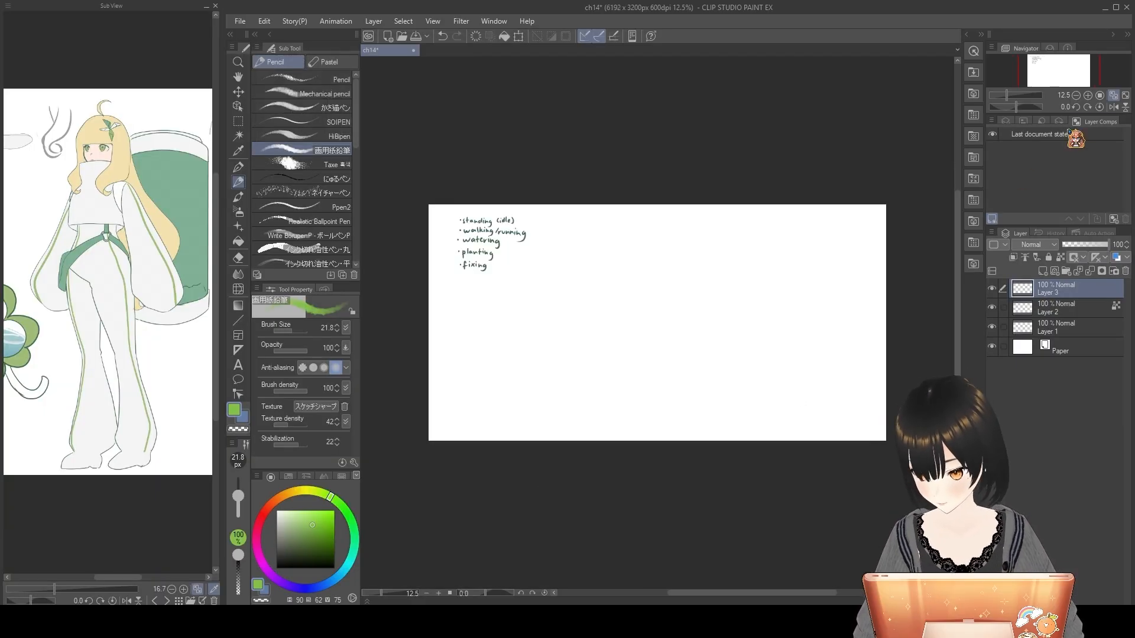
pyautogui.doubleClick(1113, 95)
# Step: Shift the pose list on Layer 2 slightly toward the canvas's left edge
pyautogui.click(238, 92)
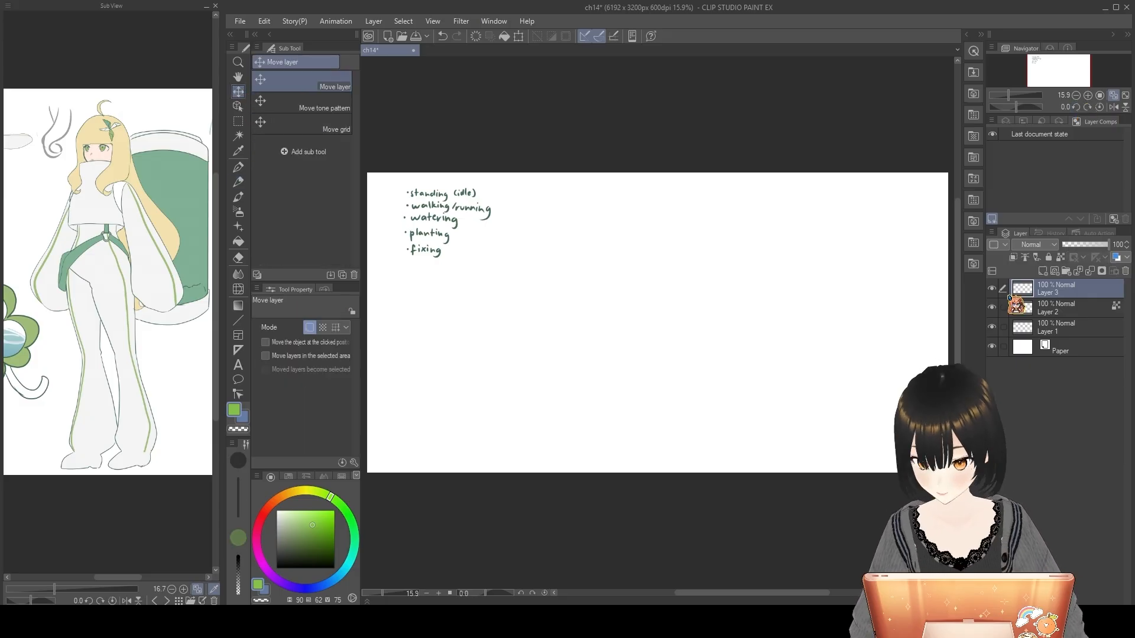
pyautogui.click(1012, 305)
pyautogui.moveTo(784, 349); pyautogui.dragTo(771, 350)
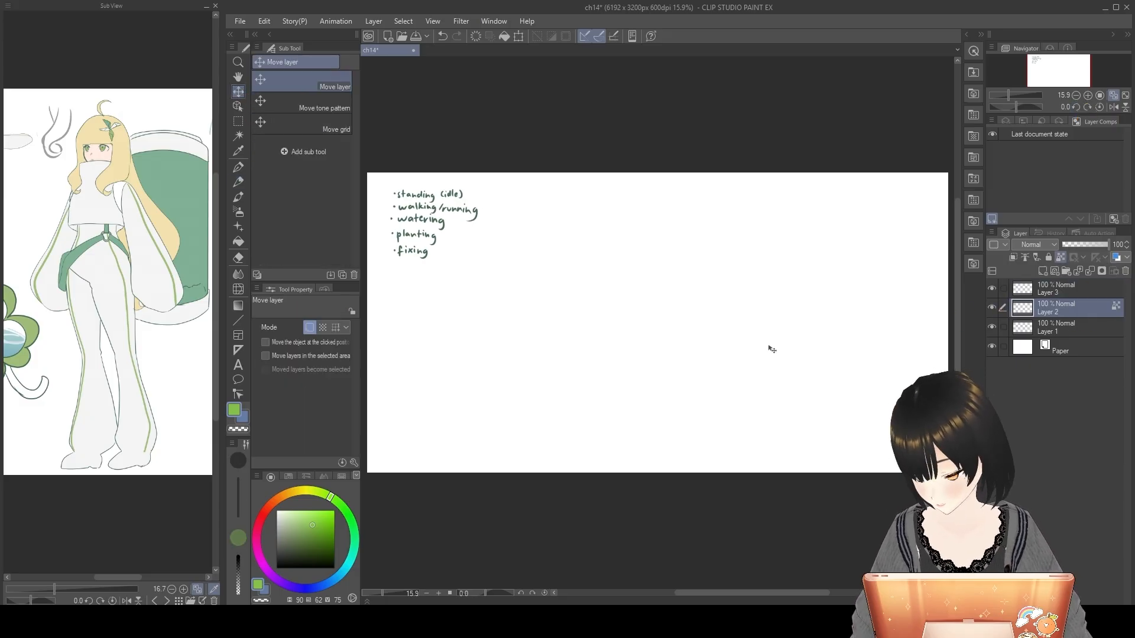
# Step: Return to Layer 3 with the 画用紙鉛筆 pencil and set the drawing color to black
pyautogui.click(1058, 289)
pyautogui.click(238, 181)
pyautogui.click(295, 542)
pyautogui.moveTo(295, 543); pyautogui.dragTo(276, 568)
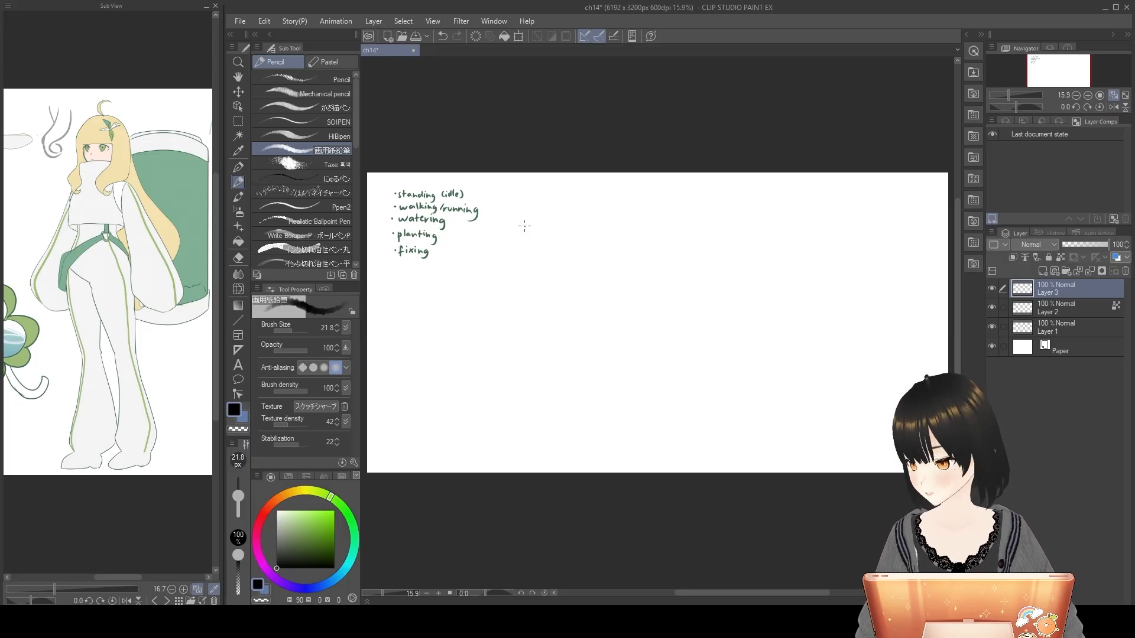
pyautogui.moveTo(550, 213)
pyautogui.mouseDown()
pyautogui.moveTo(549, 264)
pyautogui.moveTo(529, 312)
pyautogui.mouseUp()
pyautogui.hotkey('ctrl', 'z')
pyautogui.moveTo(549, 260); pyautogui.dragTo(562, 298)
pyautogui.hotkey('ctrl', 'z')
pyautogui.hotkey('ctrl', 'z')
pyautogui.hotkey('ctrl', 'z')
pyautogui.hotkey('ctrl', 'z')
pyautogui.hotkey('ctrl', 'z')
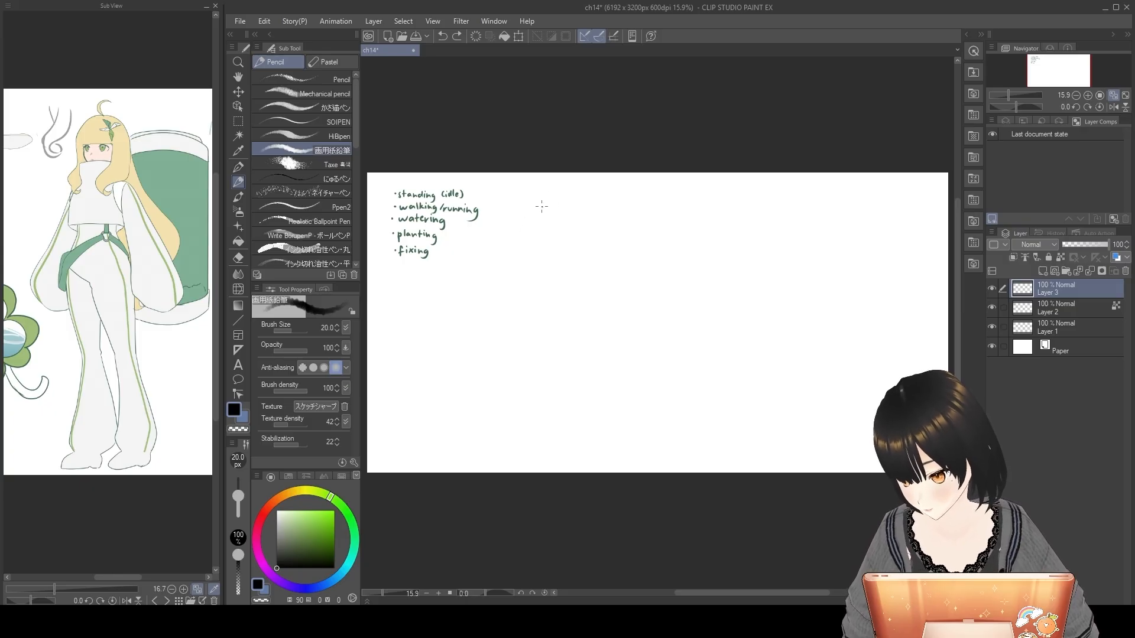
# Step: Sketch a small head beside the pose list, with a round skull, pointed jaw, face guidelines and an ear
pyautogui.moveTo(543, 208); pyautogui.dragTo(535, 234)
pyautogui.hotkey('ctrl', 'z')
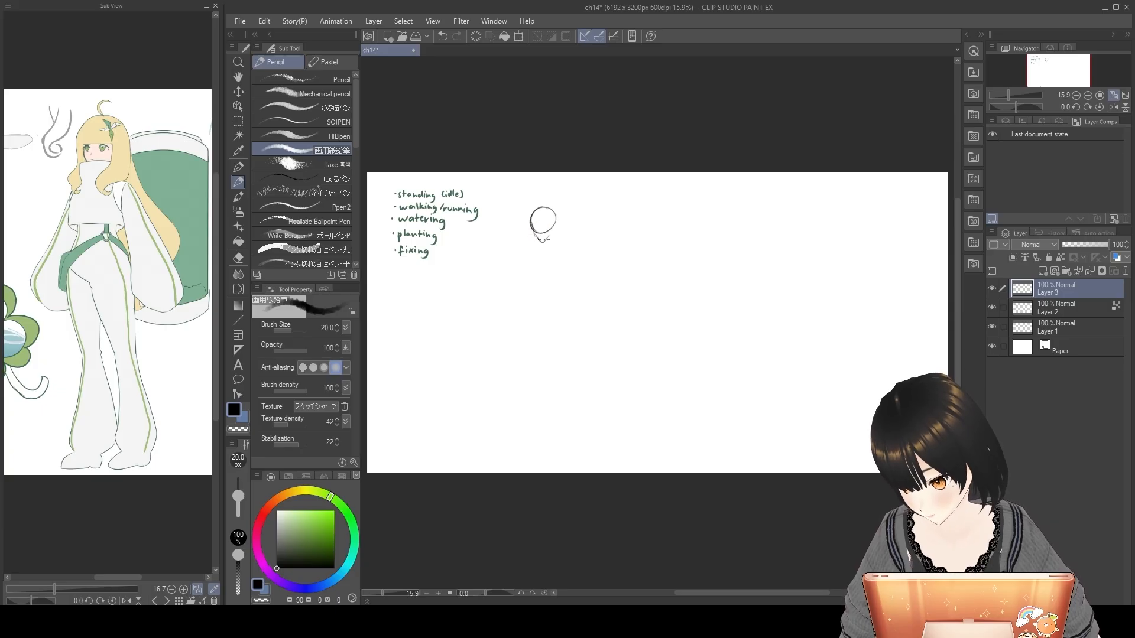
pyautogui.hotkey('ctrl', 'z')
pyautogui.moveTo(531, 221)
pyautogui.mouseDown()
pyautogui.moveTo(541, 253)
pyautogui.moveTo(535, 237)
pyautogui.moveTo(554, 221)
pyautogui.mouseUp()
pyautogui.hotkey('ctrl', 'z')
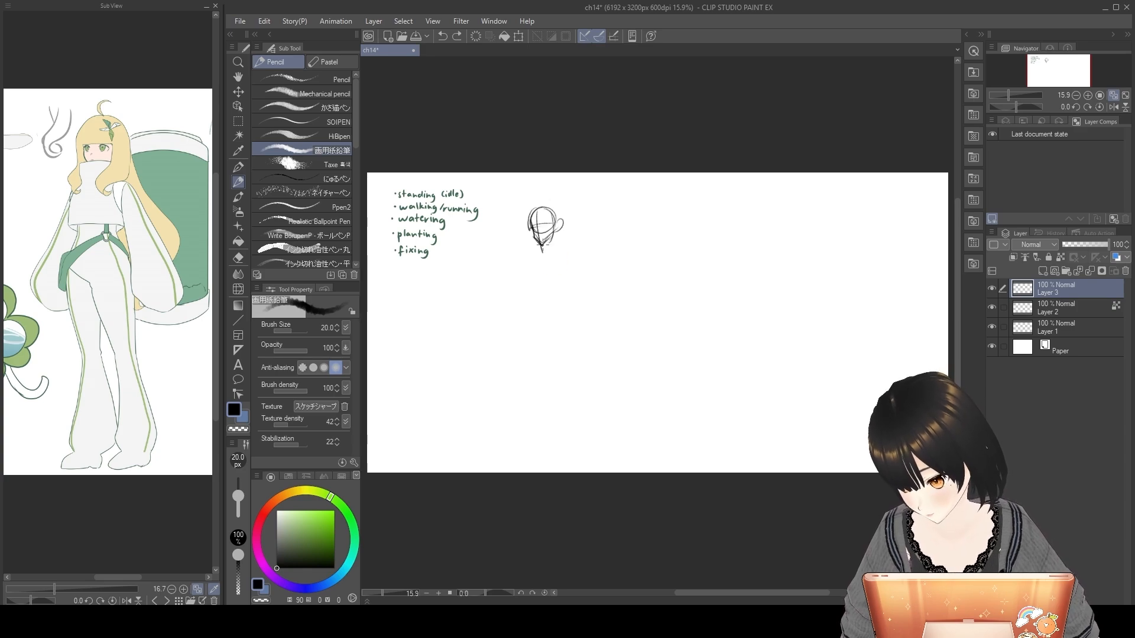
pyautogui.hotkey('ctrl', 'z')
pyautogui.hotkey('ctrl', 'z')
pyautogui.hotkey('ctrl', 'z')
# Step: Draw a long curved line of action from the head down through the body with a 17 px pencil
pyautogui.moveTo(543, 251); pyautogui.dragTo(530, 356)
pyautogui.hotkey('ctrl', 'z')
pyautogui.moveTo(535, 200); pyautogui.dragTo(529, 366)
pyautogui.press('[')
pyautogui.hotkey('ctrl', 'z')
pyautogui.moveTo(535, 200); pyautogui.dragTo(526, 374)
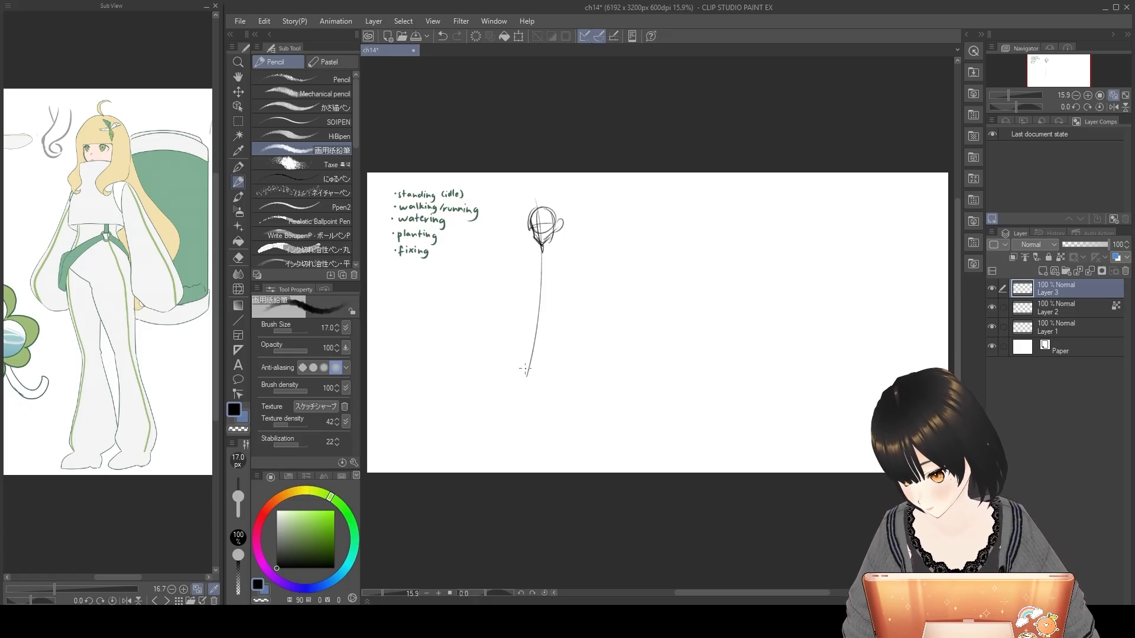
pyautogui.hotkey('ctrl', 'z')
pyautogui.hotkey('ctrl', 'y')
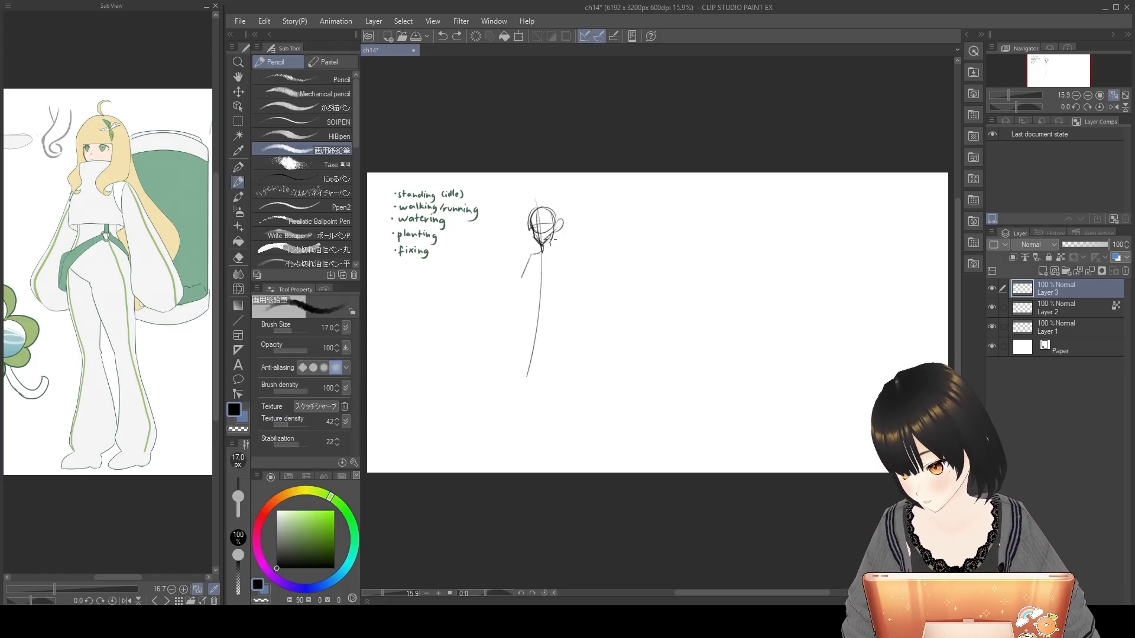
# Step: Sketch the neck, shoulder line and both upper arms below the head, enlarging the pencil to 25 px
pyautogui.hotkey('ctrl', 'z')
pyautogui.moveTo(538, 248); pyautogui.dragTo(518, 282)
pyautogui.hotkey('ctrl', 'z')
pyautogui.press(']')
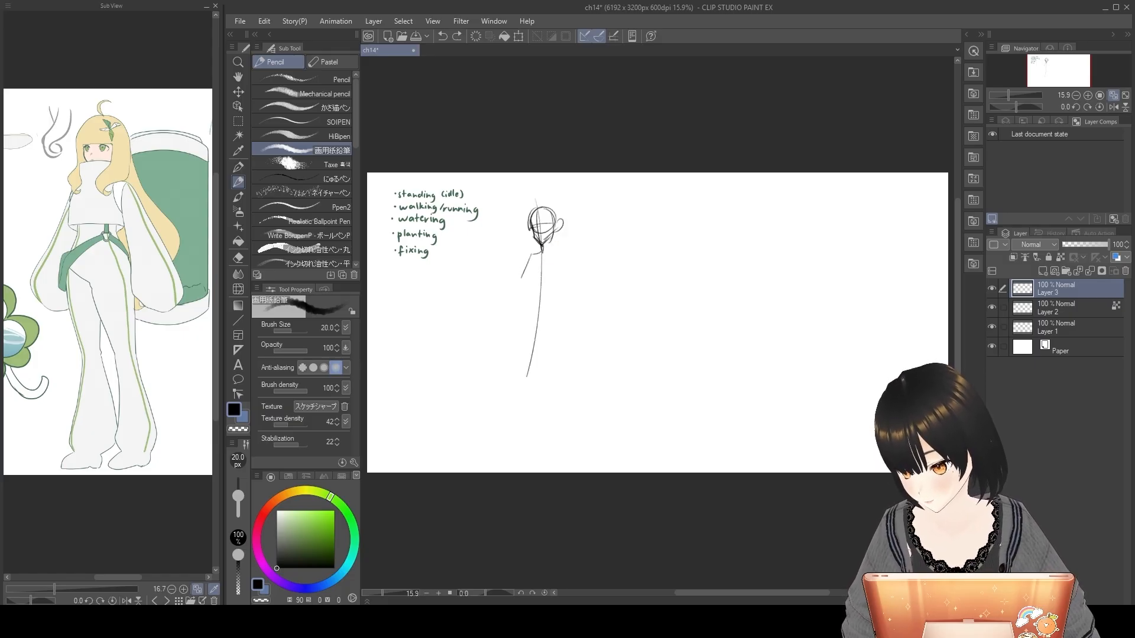
pyautogui.hotkey('ctrl', 'z')
pyautogui.moveTo(544, 240)
pyautogui.mouseDown()
pyautogui.moveTo(549, 260)
pyautogui.moveTo(567, 253)
pyautogui.moveTo(514, 293)
pyautogui.mouseUp()
pyautogui.hotkey('ctrl', 'z')
pyautogui.moveTo(523, 256); pyautogui.dragTo(506, 297)
pyautogui.moveTo(558, 255); pyautogui.dragTo(573, 301)
pyautogui.hotkey('ctrl', 'z')
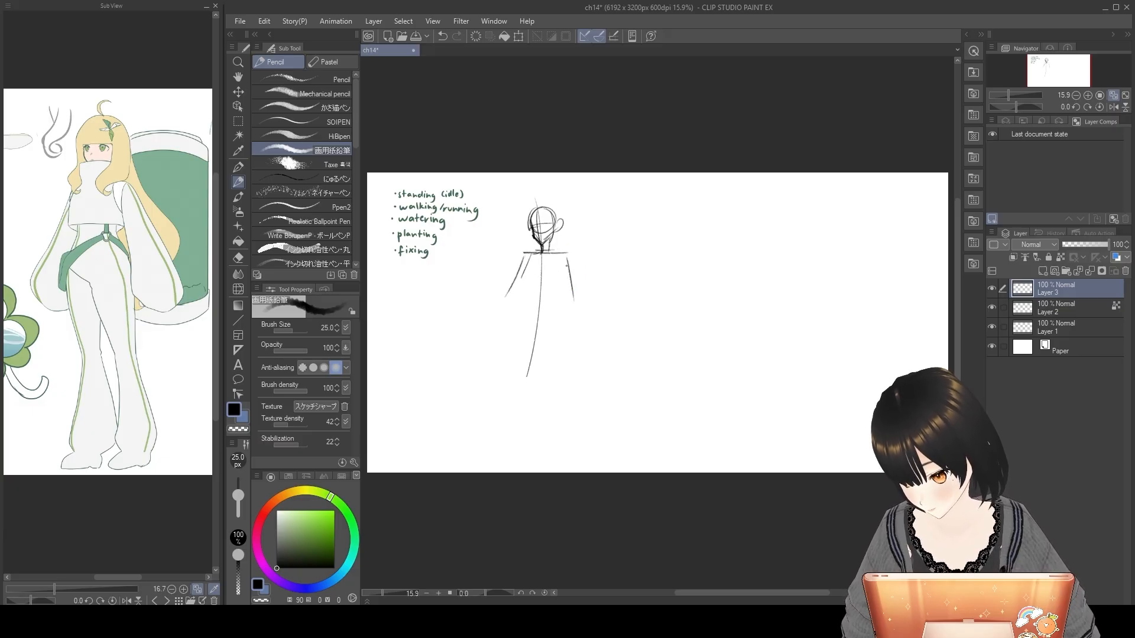
# Step: Extend the left arm line and sketch the sides of the torso down to the hips
pyautogui.moveTo(501, 302)
pyautogui.mouseDown()
pyautogui.moveTo(551, 255)
pyautogui.moveTo(574, 280)
pyautogui.moveTo(525, 278)
pyautogui.moveTo(535, 318)
pyautogui.mouseUp()
pyautogui.hotkey('ctrl', 'z')
pyautogui.moveTo(562, 268); pyautogui.dragTo(530, 318)
pyautogui.moveTo(527, 263)
pyautogui.mouseDown()
pyautogui.moveTo(526, 305)
pyautogui.moveTo(517, 288)
pyautogui.moveTo(527, 289)
pyautogui.moveTo(521, 395)
pyautogui.mouseUp()
pyautogui.hotkey('ctrl', 'z')
pyautogui.hotkey('ctrl', 'z')
# Step: Draw the hip line and sketch both legs spreading downward in a standing pose
pyautogui.moveTo(520, 322); pyautogui.dragTo(520, 407)
pyautogui.hotkey('ctrl', 'z')
pyautogui.moveTo(525, 309); pyautogui.dragTo(557, 308)
pyautogui.moveTo(555, 308); pyautogui.dragTo(581, 421)
pyautogui.moveTo(558, 342); pyautogui.dragTo(590, 420)
pyautogui.moveTo(513, 325); pyautogui.dragTo(524, 433)
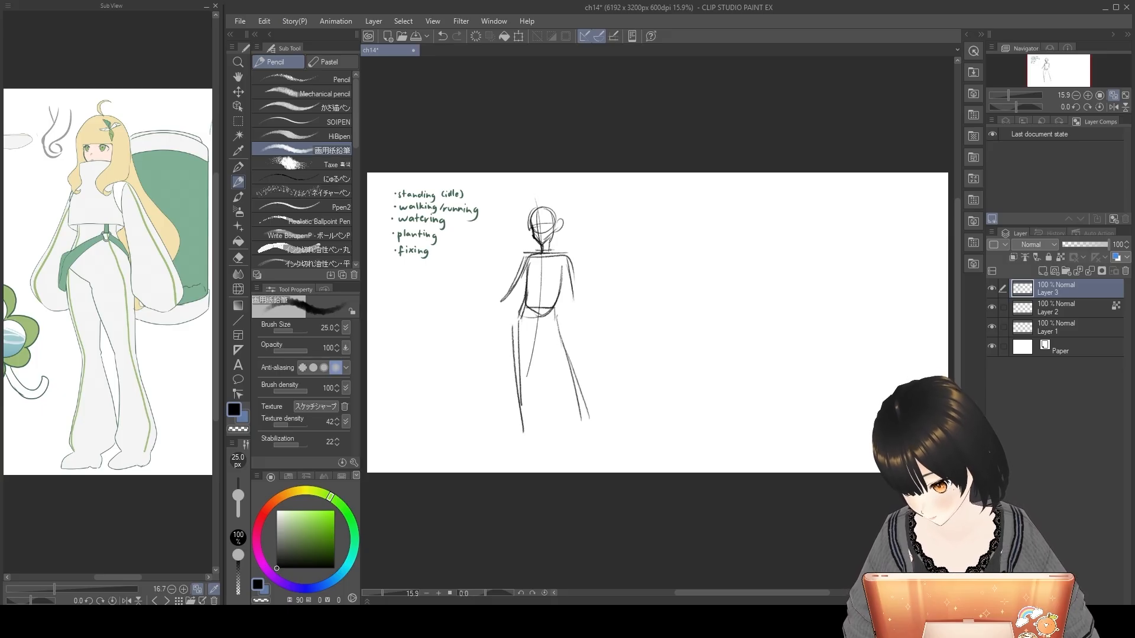
# Step: Sketch a hair strand curving from the top of the head down to the right shoulder
pyautogui.click(238, 288)
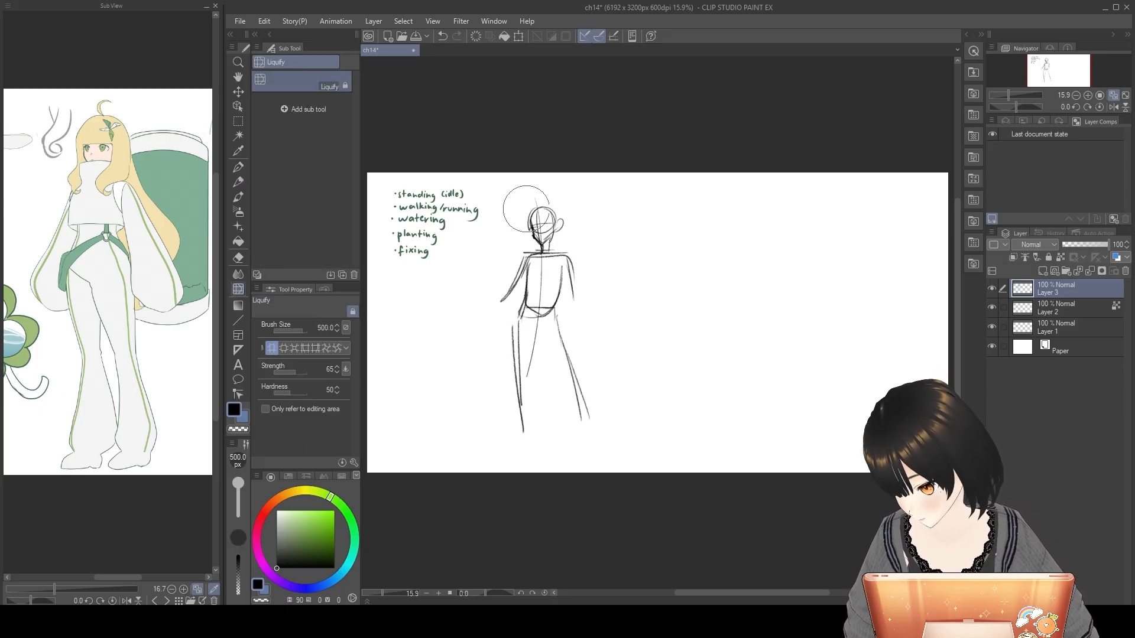
pyautogui.click(238, 182)
pyautogui.moveTo(544, 208); pyautogui.dragTo(565, 249)
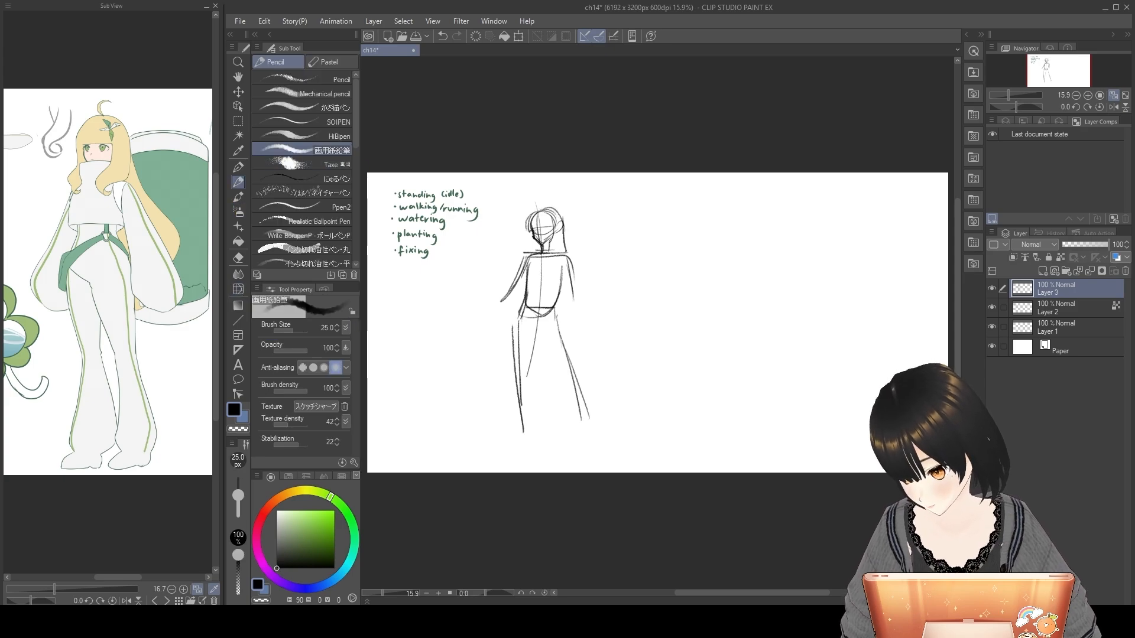
# Step: Erase overlapping guide lines inside the head and set the pencil's brush size to 30
pyautogui.click(238, 257)
pyautogui.press(']')
pyautogui.press('p')
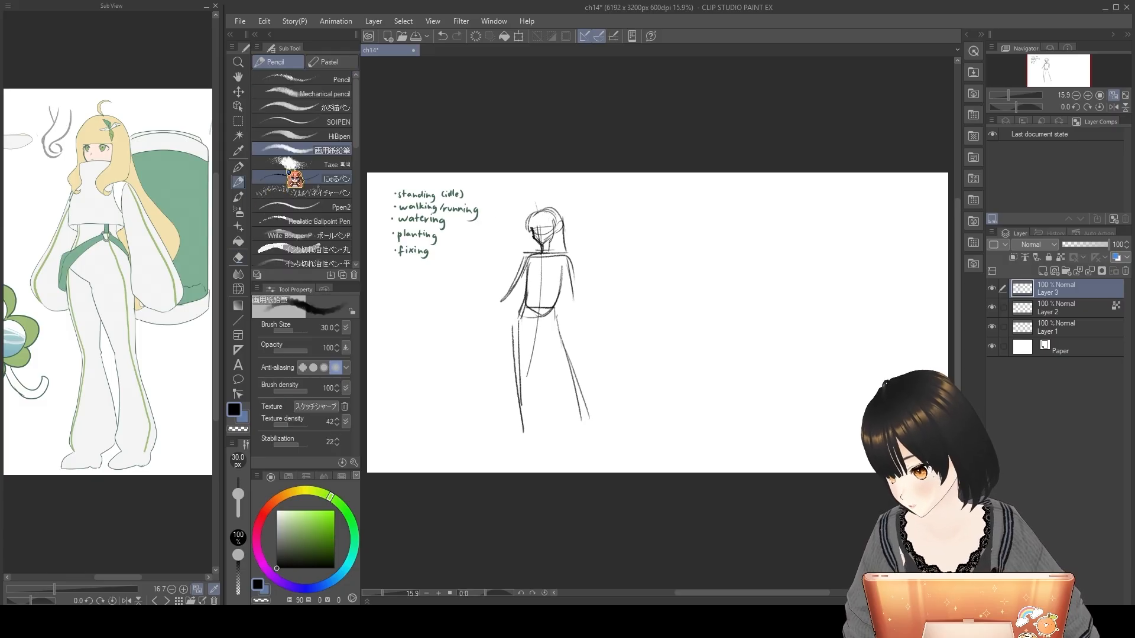
# Step: Rework the hair outline on the head, then add the collar and a curved lock over the right shoulder with a 25 px pencil
pyautogui.hotkey('ctrl', 'z')
pyautogui.hotkey('ctrl', 'z')
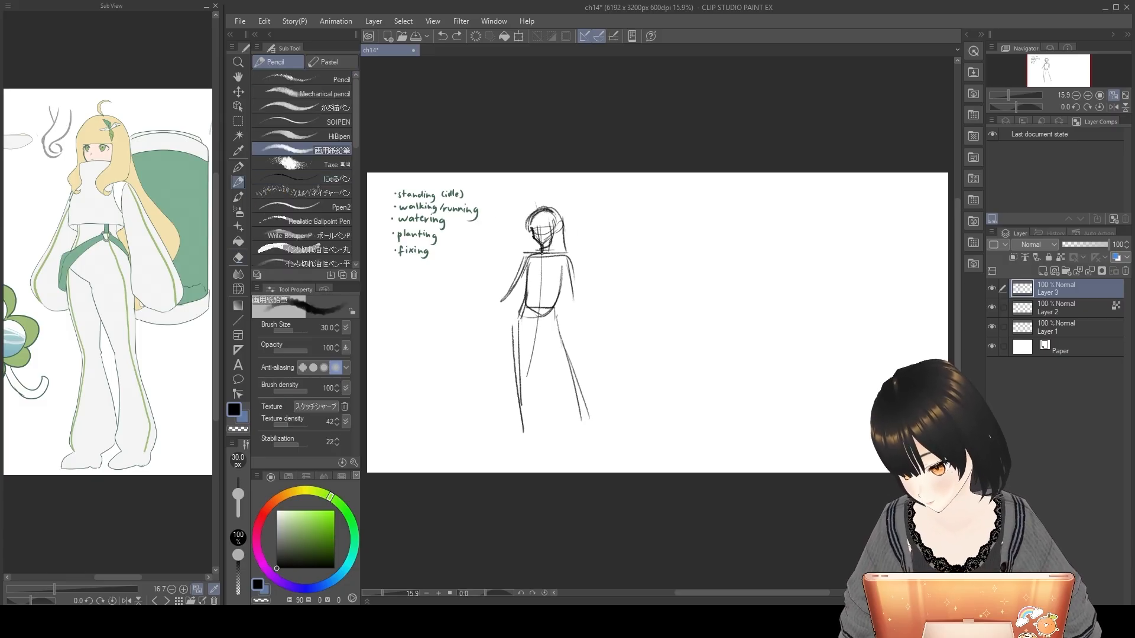
pyautogui.hotkey('ctrl', 'z')
pyautogui.moveTo(521, 247)
pyautogui.mouseDown()
pyautogui.moveTo(577, 256)
pyautogui.moveTo(505, 290)
pyautogui.moveTo(565, 275)
pyautogui.mouseUp()
pyautogui.hotkey('ctrl', 'z')
pyautogui.hotkey('ctrl', 'z')
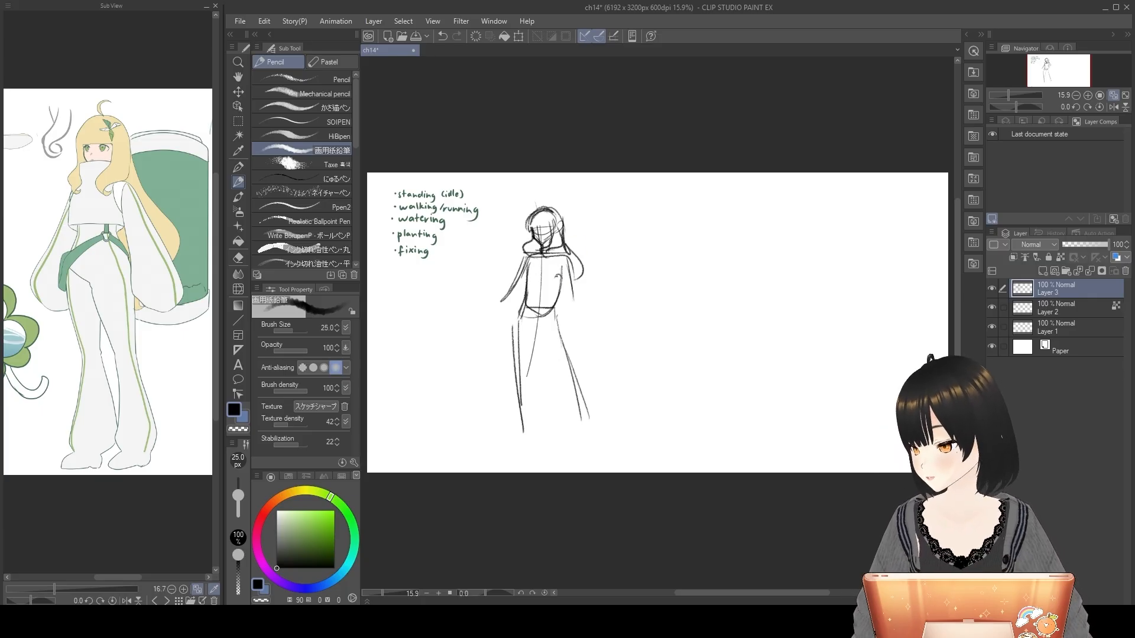
# Step: Refine the right arm with short angular strokes beside the torso
pyautogui.moveTo(556, 255)
pyautogui.mouseDown()
pyautogui.moveTo(574, 273)
pyautogui.moveTo(563, 275)
pyautogui.moveTo(682, 244)
pyautogui.moveTo(669, 252)
pyautogui.mouseUp()
pyautogui.moveTo(572, 243)
pyautogui.mouseDown()
pyautogui.moveTo(668, 236)
pyautogui.moveTo(644, 277)
pyautogui.mouseUp()
pyautogui.hotkey('ctrl', 'z')
pyautogui.hotkey('ctrl', 'z')
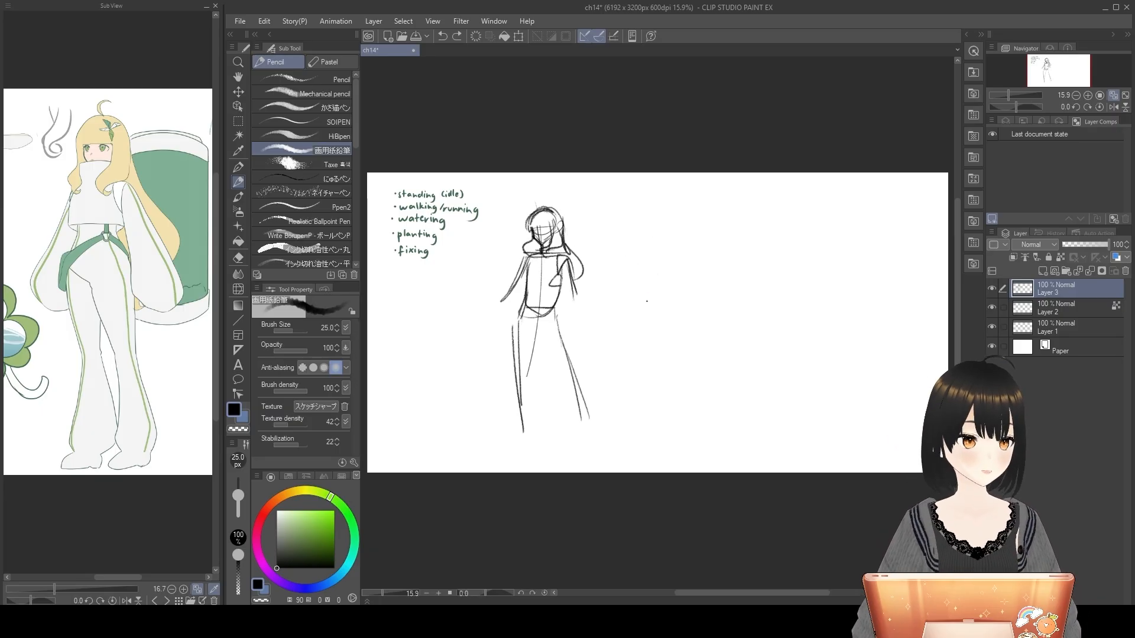
# Step: Set the pencil to 30 px and sketch the inner and outer lines of flared trouser legs
pyautogui.press(']')
pyautogui.moveTo(527, 324); pyautogui.dragTo(513, 418)
pyautogui.hotkey('ctrl', 'z')
pyautogui.moveTo(544, 352); pyautogui.dragTo(553, 429)
pyautogui.hotkey('ctrl', 'z')
pyautogui.hotkey('ctrl', 'z')
pyautogui.moveTo(535, 337); pyautogui.dragTo(559, 441)
pyautogui.moveTo(559, 334); pyautogui.dragTo(592, 433)
# Step: Extend the flared trouser lines downward and close both hems at the feet
pyautogui.hotkey('ctrl', 'z')
pyautogui.moveTo(536, 345)
pyautogui.mouseDown()
pyautogui.moveTo(517, 413)
pyautogui.moveTo(528, 444)
pyautogui.mouseUp()
pyautogui.hotkey('ctrl', 'z')
pyautogui.moveTo(516, 331)
pyautogui.mouseDown()
pyautogui.moveTo(521, 448)
pyautogui.moveTo(544, 448)
pyautogui.mouseUp()
pyautogui.moveTo(552, 398)
pyautogui.mouseDown()
pyautogui.moveTo(549, 442)
pyautogui.moveTo(582, 429)
pyautogui.moveTo(581, 456)
pyautogui.mouseUp()
pyautogui.hotkey('ctrl', 'z')
pyautogui.hotkey('ctrl', 'z')
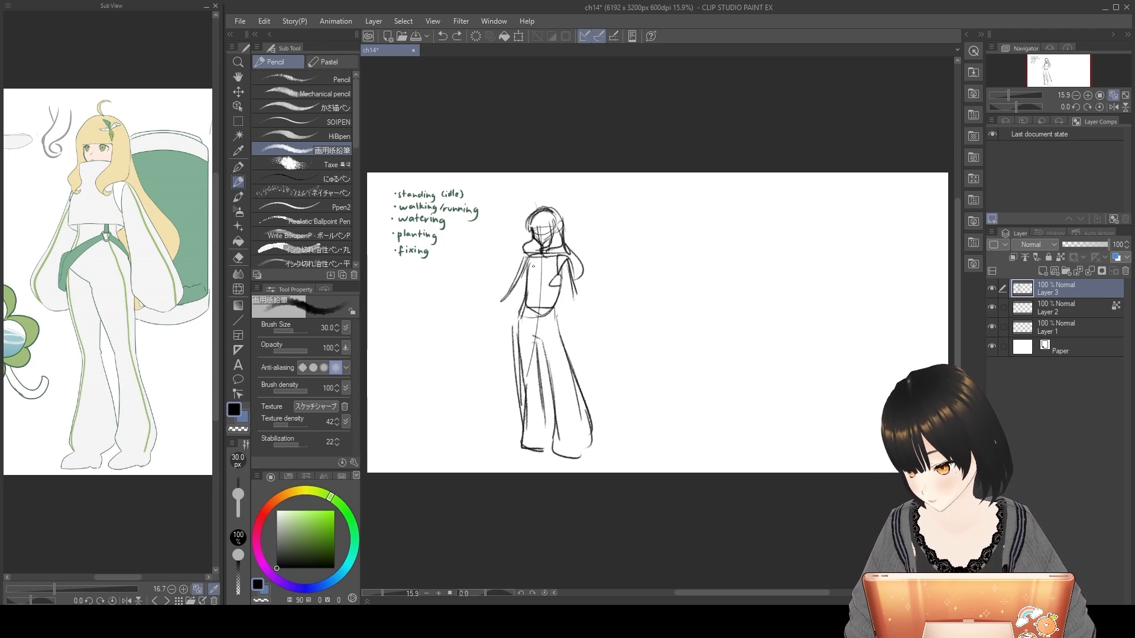
# Step: Sketch the left sleeve's shoulder opening and bent forearm with a 25 px pencil
pyautogui.moveTo(529, 267)
pyautogui.mouseDown()
pyautogui.moveTo(521, 291)
pyautogui.moveTo(554, 292)
pyautogui.moveTo(523, 293)
pyautogui.moveTo(550, 304)
pyautogui.moveTo(557, 328)
pyautogui.moveTo(504, 299)
pyautogui.mouseUp()
pyautogui.hotkey('ctrl', 'z')
pyautogui.hotkey('ctrl', 'z')
pyautogui.moveTo(524, 261); pyautogui.dragTo(516, 275)
pyautogui.hotkey('ctrl', 'z')
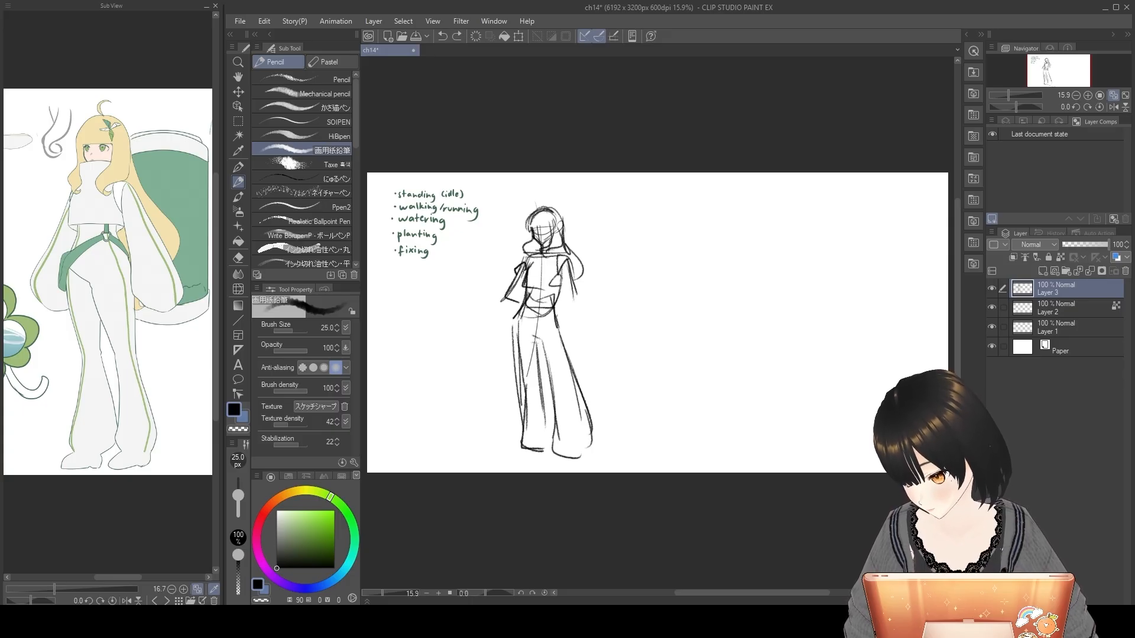
# Step: Draw the lower parts of both sleeves and darken the shoulder openings on the standing figure
pyautogui.hotkey('ctrl', 'z')
pyautogui.moveTo(565, 274); pyautogui.dragTo(577, 312)
pyautogui.moveTo(522, 278); pyautogui.dragTo(505, 312)
pyautogui.press('[')
pyautogui.press('[')
pyautogui.press(']')
pyautogui.moveTo(556, 282); pyautogui.dragTo(586, 449)
pyautogui.press(']')
pyautogui.hotkey('ctrl', 'z')
pyautogui.moveTo(571, 390); pyautogui.dragTo(583, 451)
pyautogui.scroll(-3, 615, 435)
pyautogui.scroll(4, 615, 435)
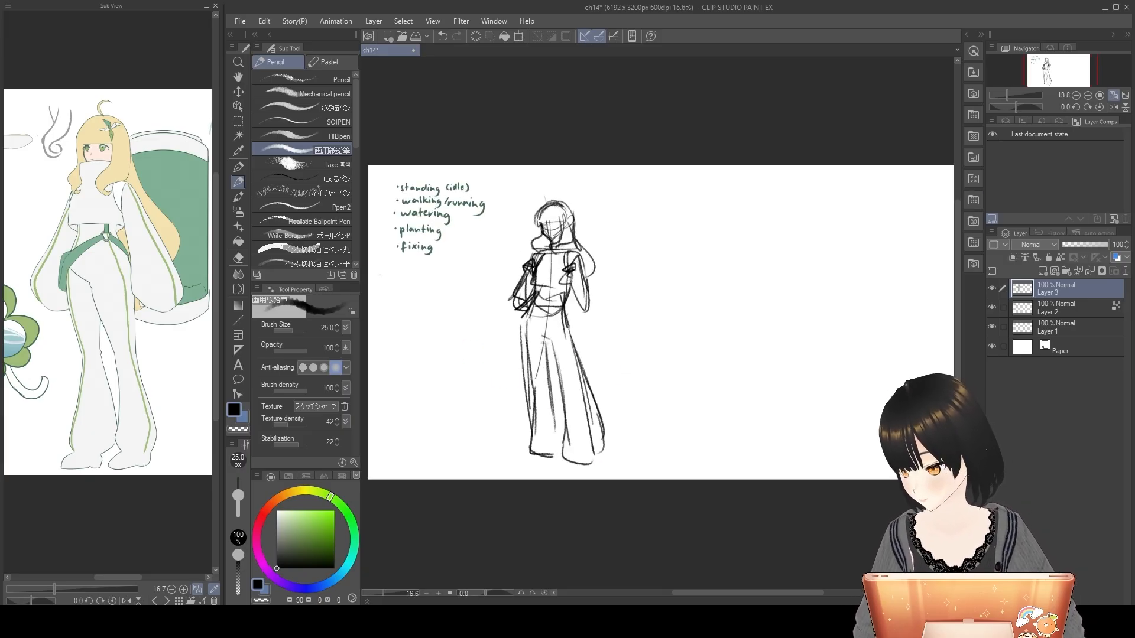
# Step: Move the figure's sketch layer up and to the left on the canvas, then return to the pencil
pyautogui.click(238, 93)
pyautogui.moveTo(651, 322); pyautogui.dragTo(638, 338)
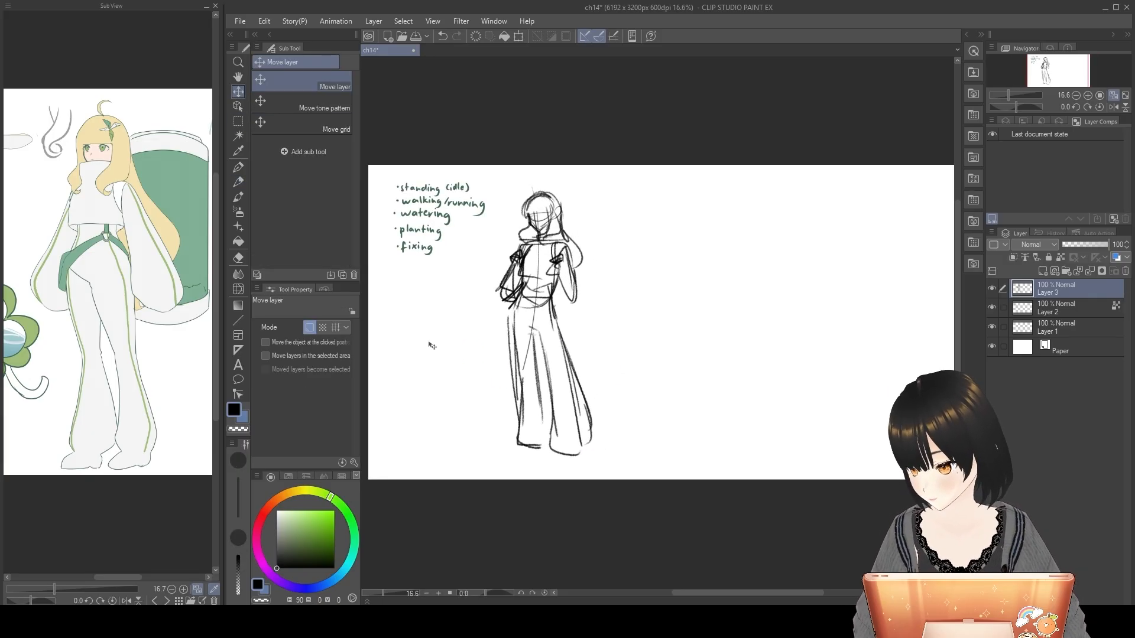
pyautogui.click(238, 181)
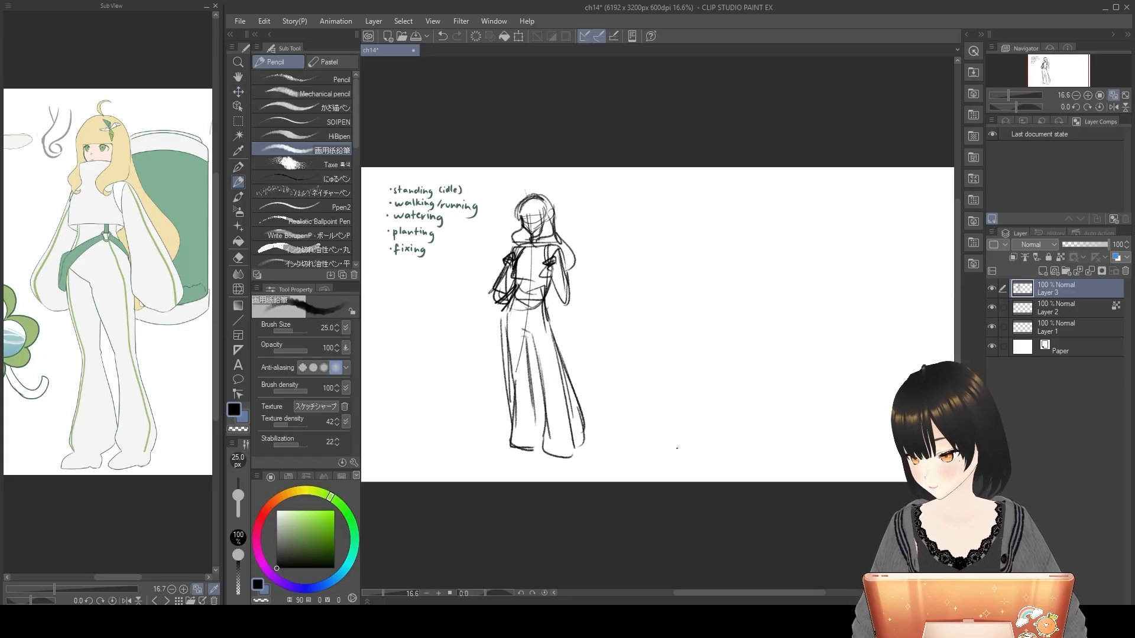
# Step: Erase the legs and torso lines, using a smaller eraser between the arms, and switch back to the pencil
pyautogui.press('e')
pyautogui.moveTo(535, 361)
pyautogui.mouseDown()
pyautogui.moveTo(519, 397)
pyautogui.moveTo(561, 413)
pyautogui.mouseUp()
pyautogui.press('[')
pyautogui.press('[')
pyautogui.press('[')
pyautogui.press('[')
pyautogui.press('[')
pyautogui.moveTo(529, 271)
pyautogui.mouseDown()
pyautogui.moveTo(523, 295)
pyautogui.moveTo(545, 341)
pyautogui.mouseUp()
pyautogui.press(']')
pyautogui.press(']')
pyautogui.press(']')
pyautogui.press('p')
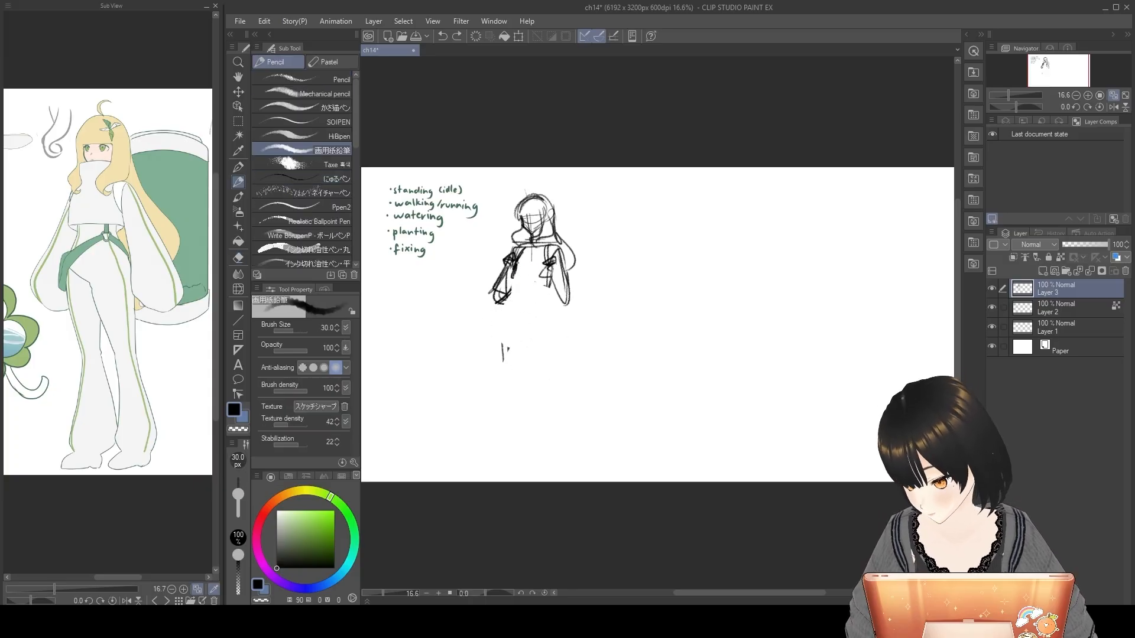
# Step: Redraw the torso sides and waist, then rough in the hip lines with a 30 px pencil
pyautogui.press(']')
pyautogui.moveTo(552, 266)
pyautogui.mouseDown()
pyautogui.moveTo(539, 295)
pyautogui.moveTo(549, 270)
pyautogui.moveTo(540, 291)
pyautogui.moveTo(514, 274)
pyautogui.moveTo(509, 300)
pyautogui.moveTo(544, 297)
pyautogui.mouseUp()
pyautogui.hotkey('ctrl', 'z')
pyautogui.hotkey('ctrl', 'z')
pyautogui.hotkey('ctrl', 'z')
pyautogui.moveTo(511, 297); pyautogui.dragTo(516, 325)
pyautogui.moveTo(544, 301)
pyautogui.mouseDown()
pyautogui.moveTo(510, 324)
pyautogui.moveTo(504, 367)
pyautogui.mouseUp()
pyautogui.hotkey('ctrl', 'z')
pyautogui.moveTo(501, 298)
pyautogui.mouseDown()
pyautogui.moveTo(507, 423)
pyautogui.moveTo(515, 338)
pyautogui.mouseUp()
pyautogui.hotkey('ctrl', 'z')
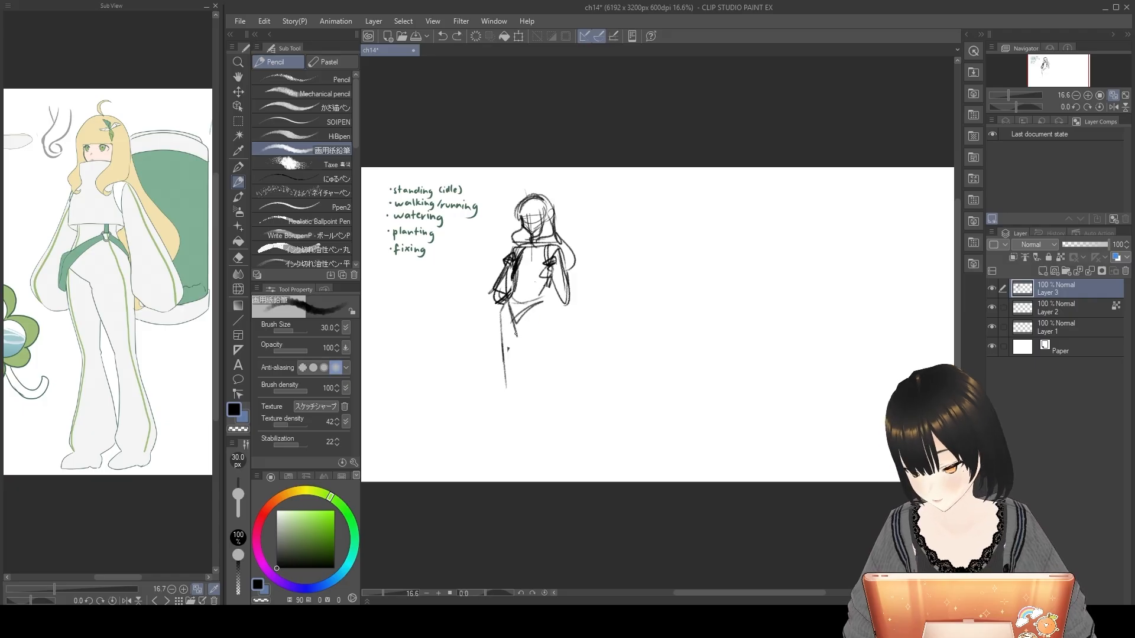
# Step: Undo the rough hip strokes and redraw the hips and upper legs in a standing stance
pyautogui.hotkey('ctrl', 'z')
pyautogui.hotkey('ctrl', 'z')
pyautogui.hotkey('ctrl', 'z')
pyautogui.hotkey('ctrl', 'z')
pyautogui.moveTo(511, 296)
pyautogui.mouseDown()
pyautogui.moveTo(500, 320)
pyautogui.moveTo(565, 319)
pyautogui.moveTo(569, 410)
pyautogui.mouseUp()
pyautogui.hotkey('ctrl', 'z')
pyautogui.moveTo(510, 315); pyautogui.dragTo(501, 410)
pyautogui.hotkey('ctrl', 'z')
pyautogui.moveTo(528, 334); pyautogui.dragTo(536, 384)
pyautogui.moveTo(543, 298); pyautogui.dragTo(549, 381)
# Step: Sketch both lower legs down to pointed feet, with the right leg angled outward
pyautogui.moveTo(524, 334); pyautogui.dragTo(552, 431)
pyautogui.moveTo(535, 358); pyautogui.dragTo(557, 456)
pyautogui.moveTo(552, 384); pyautogui.dragTo(562, 455)
pyautogui.moveTo(503, 314); pyautogui.dragTo(507, 370)
pyautogui.moveTo(500, 325); pyautogui.dragTo(516, 449)
pyautogui.moveTo(514, 370); pyautogui.dragTo(521, 457)
pyautogui.moveTo(523, 370)
pyautogui.mouseDown()
pyautogui.moveTo(525, 453)
pyautogui.moveTo(502, 463)
pyautogui.moveTo(573, 473)
pyautogui.mouseUp()
# Step: Draw the waist garment's V-shaped front and its side panels over the thighs
pyautogui.moveTo(551, 305); pyautogui.dragTo(541, 377)
pyautogui.moveTo(513, 293); pyautogui.dragTo(503, 306)
pyautogui.moveTo(502, 304); pyautogui.dragTo(519, 332)
pyautogui.moveTo(530, 315)
pyautogui.mouseDown()
pyautogui.moveTo(520, 330)
pyautogui.moveTo(537, 327)
pyautogui.moveTo(547, 295)
pyautogui.moveTo(531, 369)
pyautogui.moveTo(515, 369)
pyautogui.mouseUp()
pyautogui.hotkey('ctrl', 'z')
pyautogui.moveTo(506, 300)
pyautogui.mouseDown()
pyautogui.moveTo(502, 341)
pyautogui.moveTo(531, 322)
pyautogui.moveTo(545, 361)
pyautogui.mouseUp()
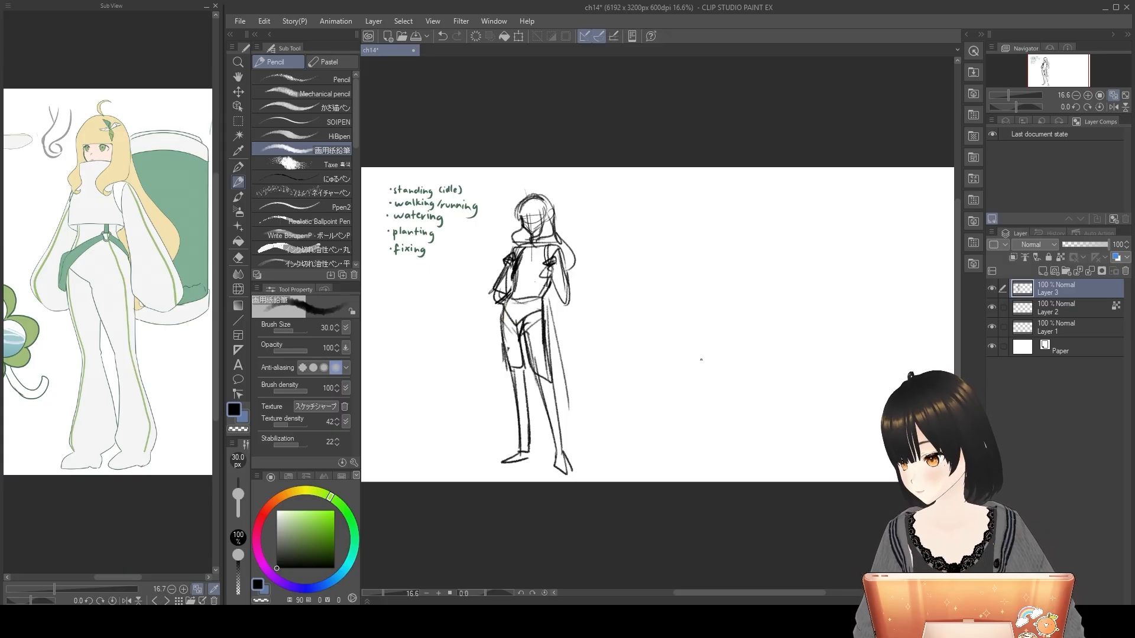
# Step: Try to refine the lines on the standing figure's head with a smaller brush
pyautogui.moveTo(768, 447); pyautogui.dragTo(768, 450)
pyautogui.scroll(3, 530, 212)
pyautogui.press('[')
pyautogui.press('[')
pyautogui.press('[')
pyautogui.moveTo(528, 211)
pyautogui.mouseDown()
pyautogui.moveTo(528, 239)
pyautogui.moveTo(548, 221)
pyautogui.moveTo(529, 248)
pyautogui.moveTo(553, 220)
pyautogui.moveTo(519, 228)
pyautogui.mouseUp()
pyautogui.hotkey('ctrl', 'z')
pyautogui.hotkey('ctrl', 'z')
pyautogui.hotkey('ctrl', 'z')
pyautogui.hotkey('ctrl', 'z')
pyautogui.hotkey('ctrl', 'z')
pyautogui.hotkey('ctrl', 'z')
pyautogui.hotkey('ctrl', 'z')
# Step: Set the pencil to 25 px and sketch the large rounded backpack and long hair behind the standing figure
pyautogui.press(']')
pyautogui.press(']')
pyautogui.hotkey('ctrl', 'z')
pyautogui.moveTo(575, 256)
pyautogui.mouseDown()
pyautogui.moveTo(596, 331)
pyautogui.moveTo(595, 373)
pyautogui.moveTo(577, 378)
pyautogui.mouseUp()
pyautogui.hotkey('ctrl', 'z')
pyautogui.moveTo(567, 248)
pyautogui.mouseDown()
pyautogui.moveTo(597, 375)
pyautogui.moveTo(559, 381)
pyautogui.moveTo(609, 247)
pyautogui.moveTo(610, 362)
pyautogui.mouseUp()
pyautogui.hotkey('ctrl', 'z')
pyautogui.moveTo(609, 254); pyautogui.dragTo(616, 393)
pyautogui.scroll(-5, 642, 414)
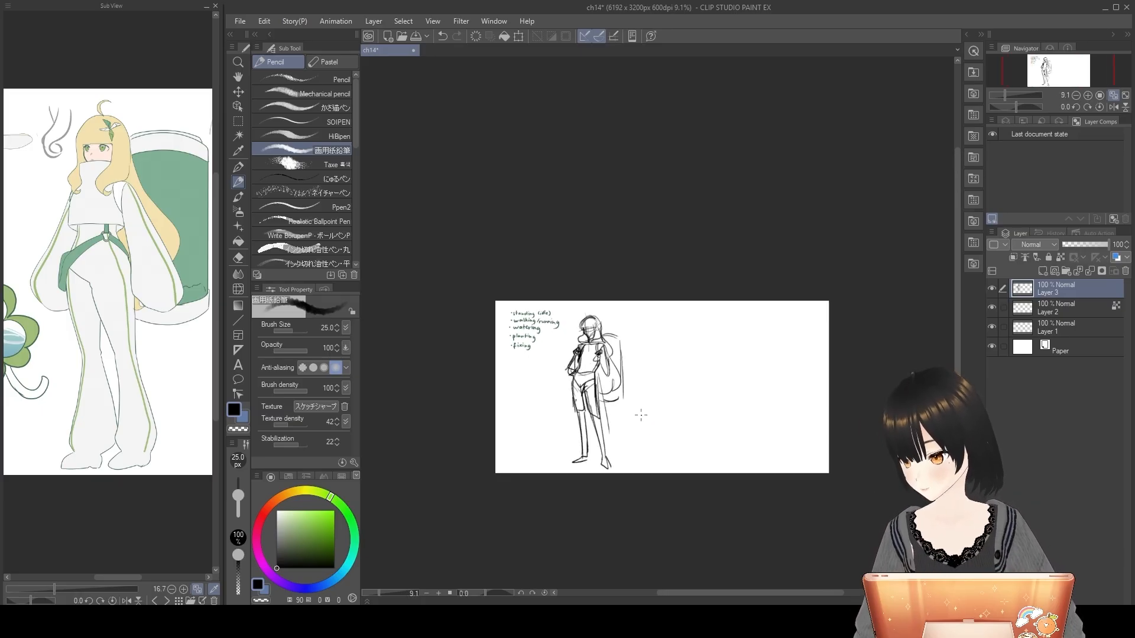
pyautogui.scroll(3, 689, 460)
pyautogui.moveTo(584, 285)
pyautogui.mouseDown()
pyautogui.moveTo(591, 359)
pyautogui.moveTo(554, 369)
pyautogui.mouseUp()
pyautogui.scroll(1, 694, 425)
pyautogui.scroll(-1, 711, 443)
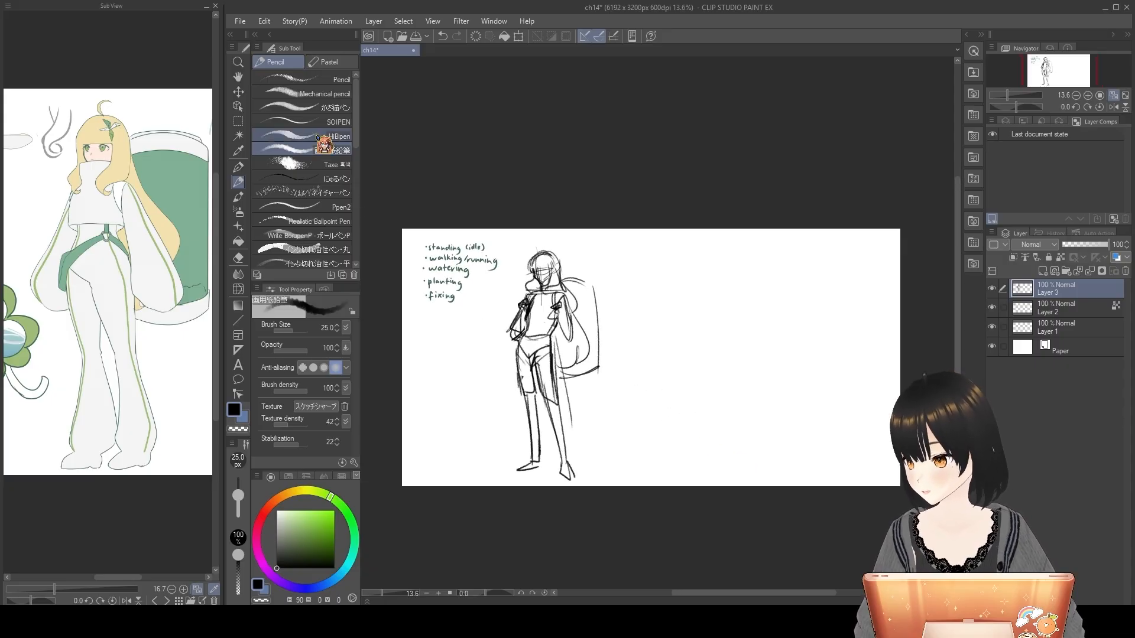
# Step: Nudge the sketch slightly left and erase the legs below the thighs with the Hard eraser at 600 px
pyautogui.click(238, 91)
pyautogui.moveTo(552, 367)
pyautogui.mouseDown()
pyautogui.moveTo(567, 476)
pyautogui.moveTo(523, 467)
pyautogui.mouseUp()
pyautogui.press('e')
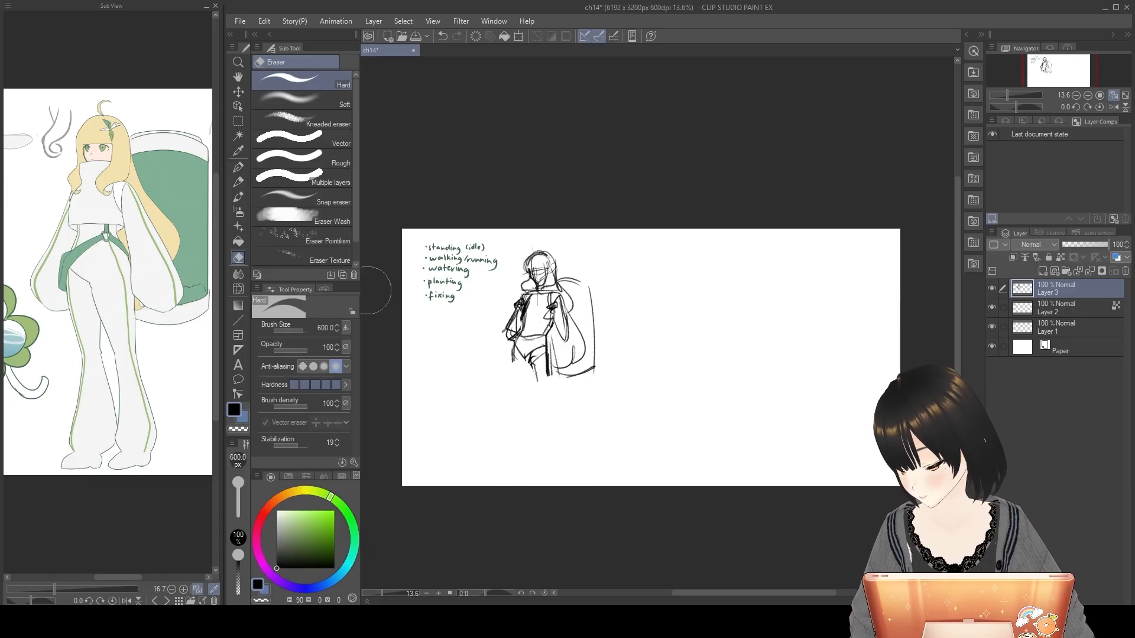
# Step: Start redrawing the legs closer together below the hips with the 25 px pencil
pyautogui.click(238, 181)
pyautogui.moveTo(529, 359); pyautogui.dragTo(525, 392)
pyautogui.moveTo(513, 350)
pyautogui.mouseDown()
pyautogui.moveTo(522, 397)
pyautogui.moveTo(543, 403)
pyautogui.moveTo(535, 460)
pyautogui.mouseUp()
pyautogui.hotkey('ctrl', 'z')
pyautogui.moveTo(543, 401)
pyautogui.mouseDown()
pyautogui.moveTo(534, 462)
pyautogui.moveTo(520, 449)
pyautogui.moveTo(521, 464)
pyautogui.moveTo(520, 423)
pyautogui.moveTo(522, 463)
pyautogui.mouseUp()
pyautogui.hotkey('ctrl', 'z')
pyautogui.hotkey('ctrl', 'z')
pyautogui.hotkey('ctrl', 'z')
pyautogui.moveTo(530, 397)
pyautogui.mouseDown()
pyautogui.moveTo(525, 460)
pyautogui.moveTo(529, 431)
pyautogui.moveTo(550, 467)
pyautogui.mouseUp()
pyautogui.hotkey('ctrl', 'z')
pyautogui.hotkey('ctrl', 'z')
pyautogui.hotkey('ctrl', 'z')
pyautogui.hotkey('ctrl', 'z')
pyautogui.hotkey('ctrl', 'z')
pyautogui.hotkey('ctrl', 'z')
# Step: Sketch straight lower legs standing close together and outline both feet
pyautogui.moveTo(531, 397); pyautogui.dragTo(537, 473)
pyautogui.moveTo(542, 403)
pyautogui.mouseDown()
pyautogui.moveTo(540, 472)
pyautogui.moveTo(530, 470)
pyautogui.mouseUp()
pyautogui.hotkey('ctrl', 'z')
pyautogui.moveTo(526, 376); pyautogui.dragTo(516, 448)
pyautogui.moveTo(531, 369)
pyautogui.mouseDown()
pyautogui.moveTo(529, 452)
pyautogui.moveTo(546, 473)
pyautogui.mouseUp()
pyautogui.moveTo(544, 460); pyautogui.dragTo(547, 475)
pyautogui.scroll(-2, 624, 467)
pyautogui.scroll(3, 631, 471)
# Step: Shift the standing figure's layer slightly upward, then return to the pencil
pyautogui.click(240, 93)
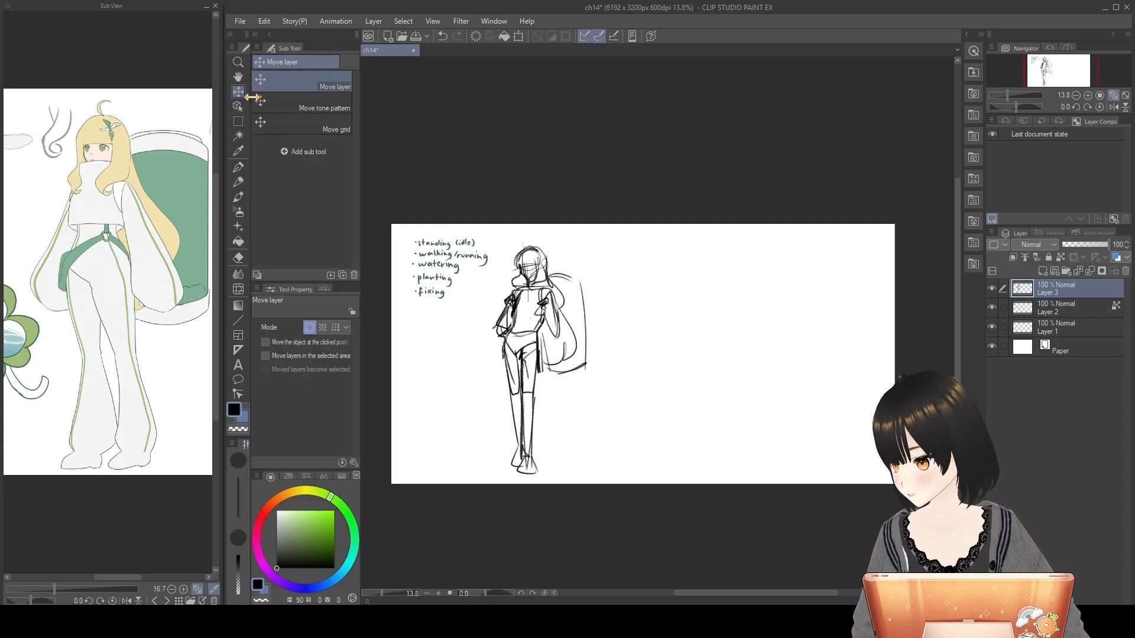
pyautogui.moveTo(614, 371); pyautogui.dragTo(612, 365)
pyautogui.click(243, 182)
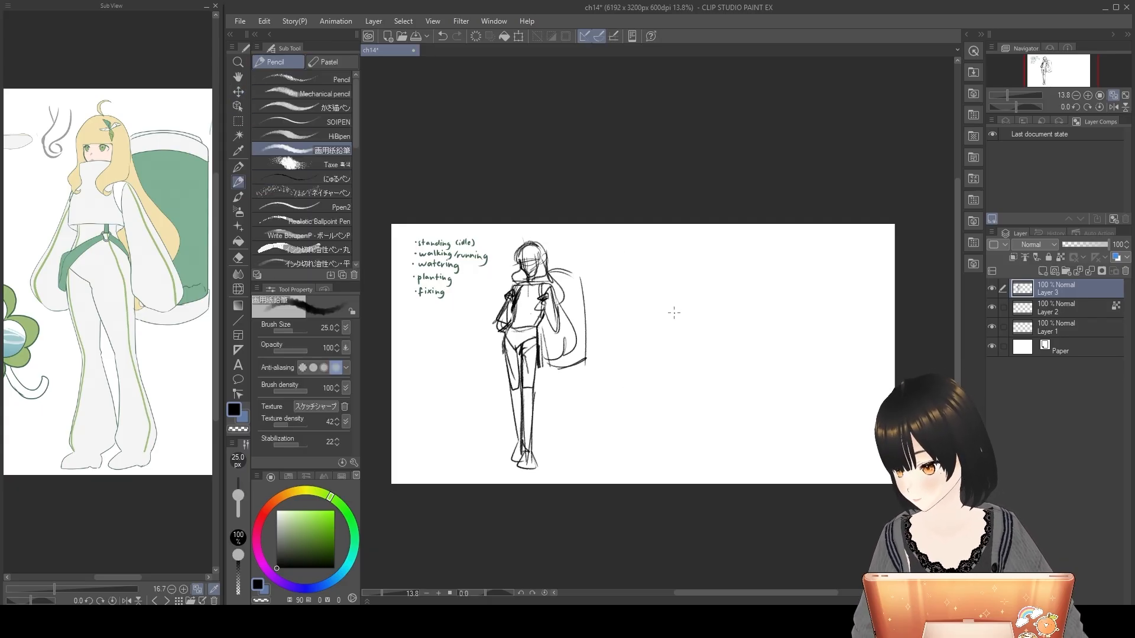
# Step: Sketch a second head circle to the right of the standing figure, adding jaw and neck lines with a 17 px pencil
pyautogui.scroll(2, 676, 310)
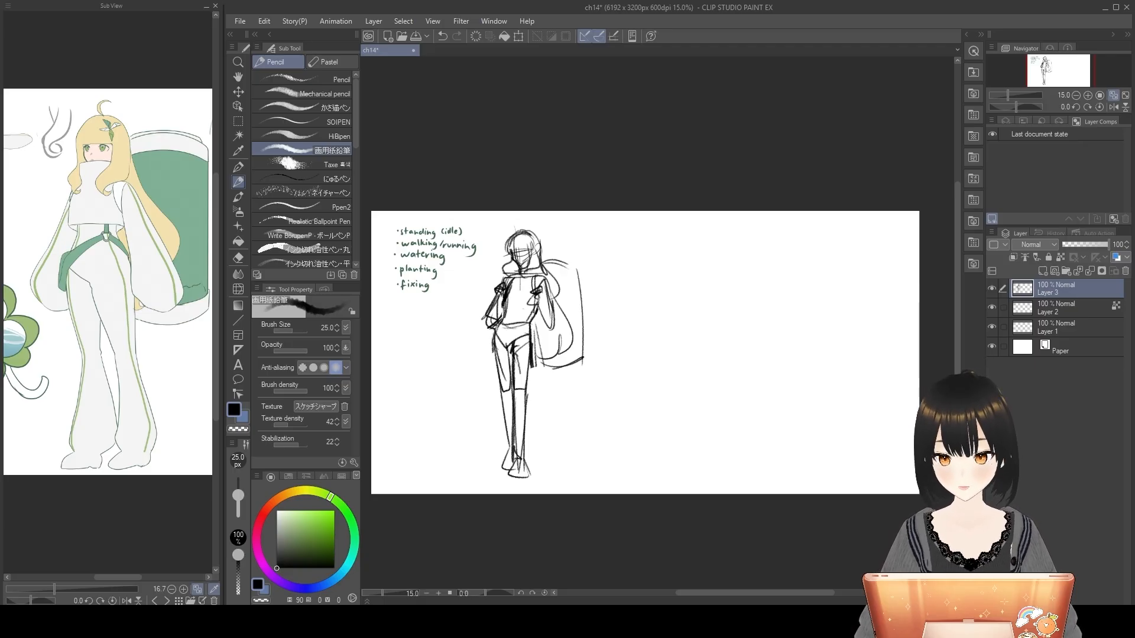
pyautogui.scroll(1, 644, 207)
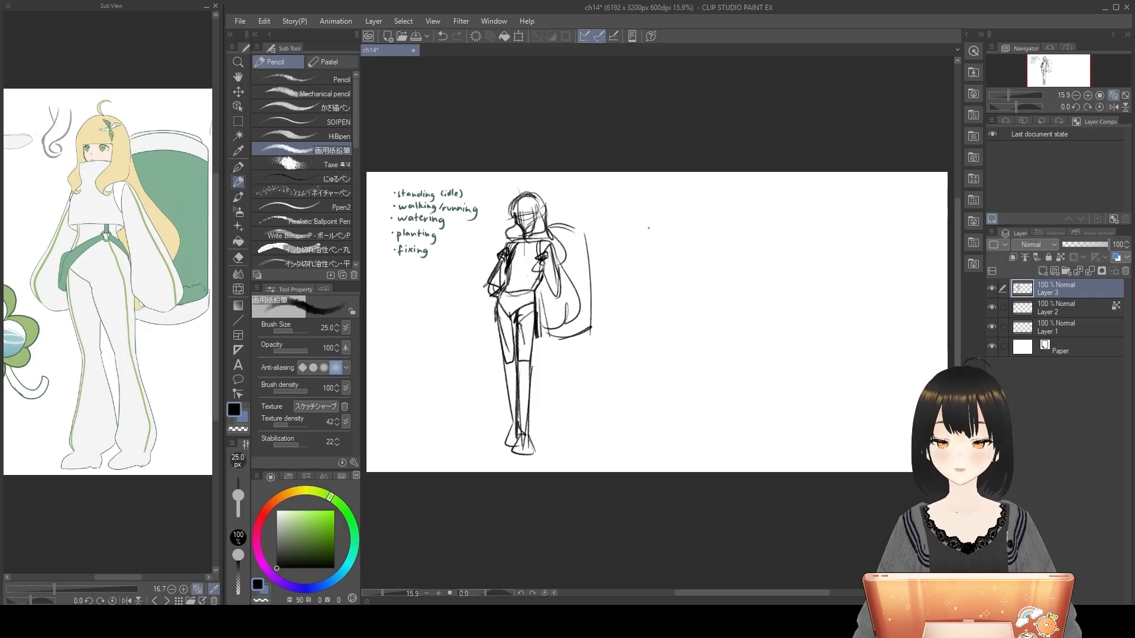
pyautogui.hotkey('ctrl', 'z')
pyautogui.moveTo(644, 200)
pyautogui.mouseDown()
pyautogui.moveTo(650, 211)
pyautogui.moveTo(631, 204)
pyautogui.moveTo(636, 229)
pyautogui.moveTo(625, 216)
pyautogui.mouseUp()
pyautogui.press('[')
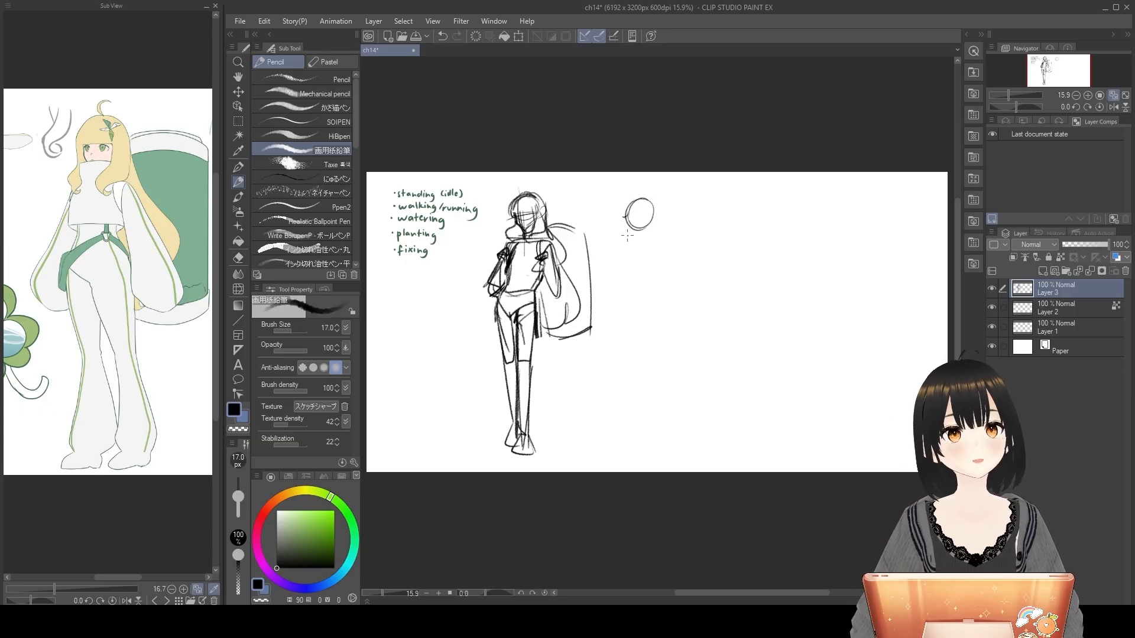
pyautogui.hotkey('ctrl', 'z')
pyautogui.moveTo(628, 217); pyautogui.dragTo(625, 219)
pyautogui.hotkey('ctrl', 'z')
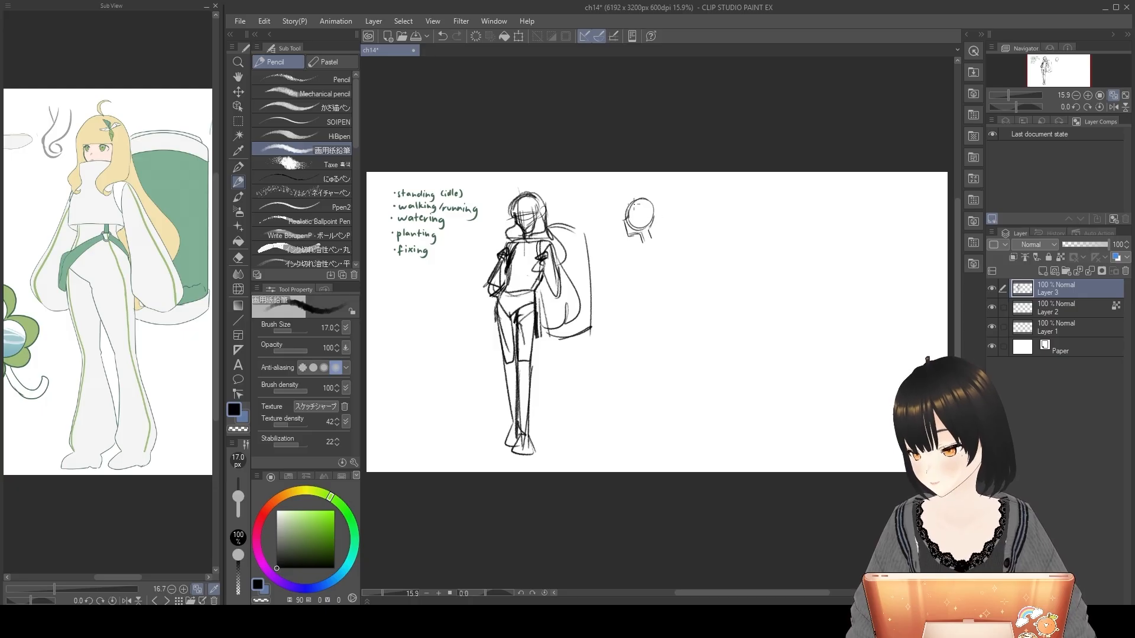
# Step: Add face guidelines, a hair strand behind the head and collar lines to the second figure's head
pyautogui.moveTo(631, 199)
pyautogui.mouseDown()
pyautogui.moveTo(666, 232)
pyautogui.moveTo(653, 200)
pyautogui.moveTo(669, 225)
pyautogui.moveTo(621, 214)
pyautogui.moveTo(640, 227)
pyautogui.mouseUp()
pyautogui.hotkey('ctrl', 'z')
pyautogui.hotkey('ctrl', 'z')
pyautogui.hotkey('ctrl', 'z')
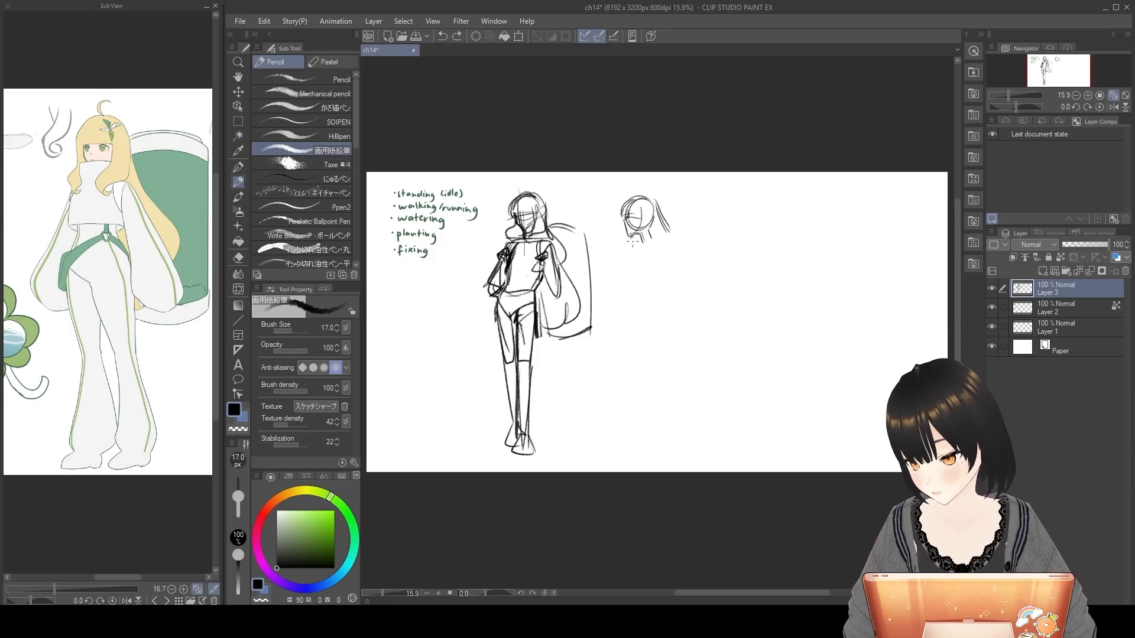
pyautogui.hotkey('ctrl', 'z')
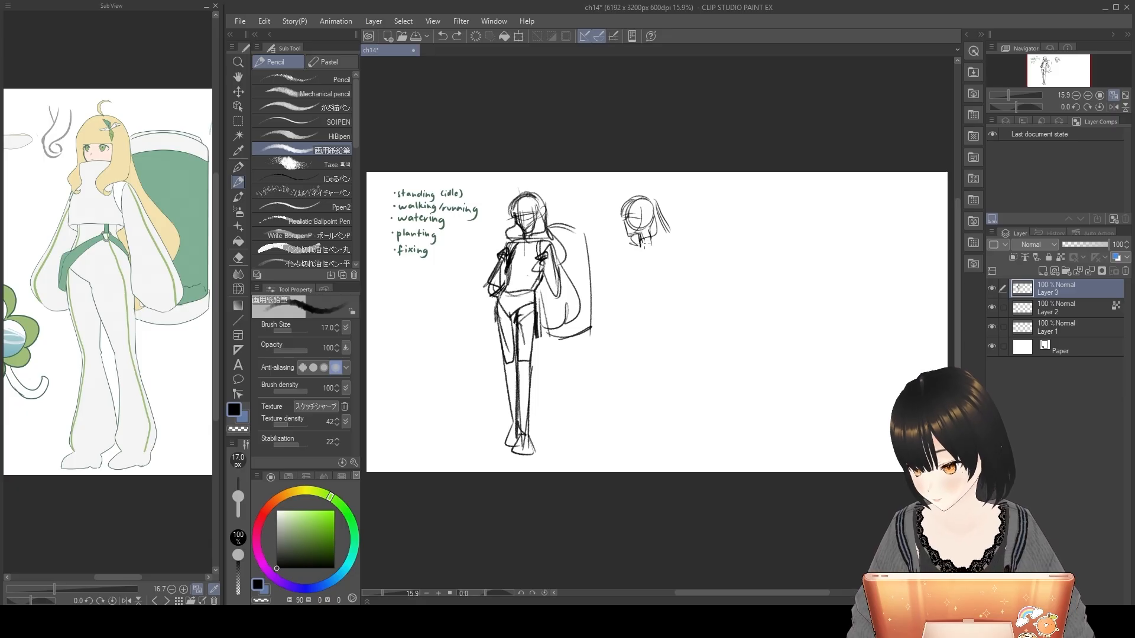
# Step: Sketch the front and back torso lines below the neck and a long hair strand flowing behind the back
pyautogui.moveTo(653, 247); pyautogui.dragTo(653, 272)
pyautogui.moveTo(656, 255); pyautogui.dragTo(647, 304)
pyautogui.hotkey('ctrl', 'z')
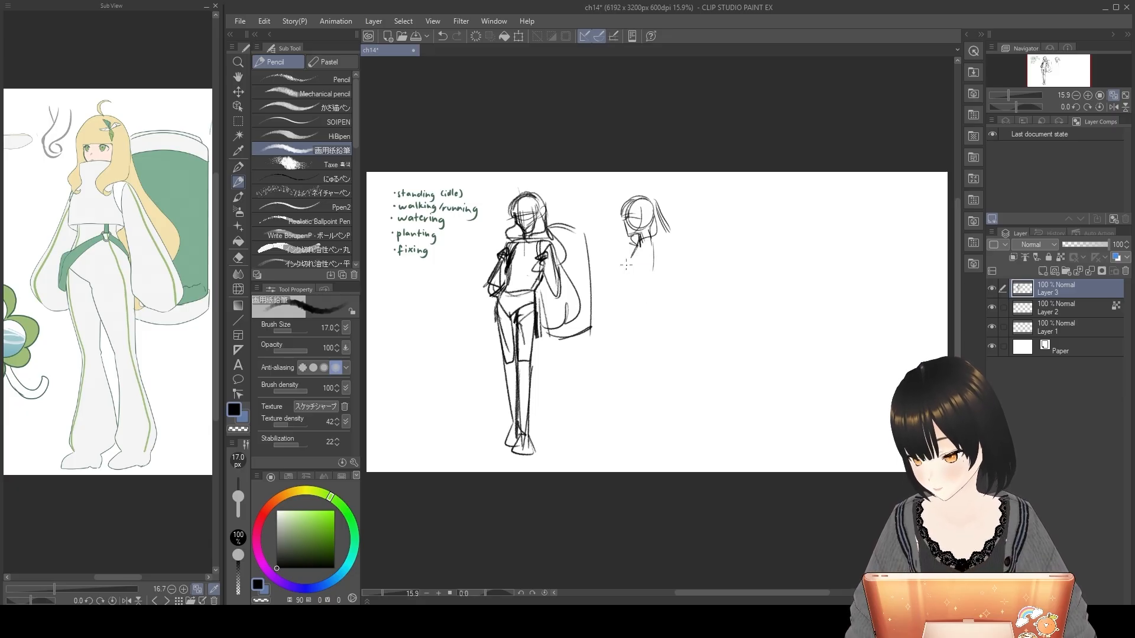
pyautogui.moveTo(632, 254)
pyautogui.mouseDown()
pyautogui.moveTo(619, 275)
pyautogui.moveTo(640, 298)
pyautogui.moveTo(620, 296)
pyautogui.moveTo(639, 300)
pyautogui.mouseUp()
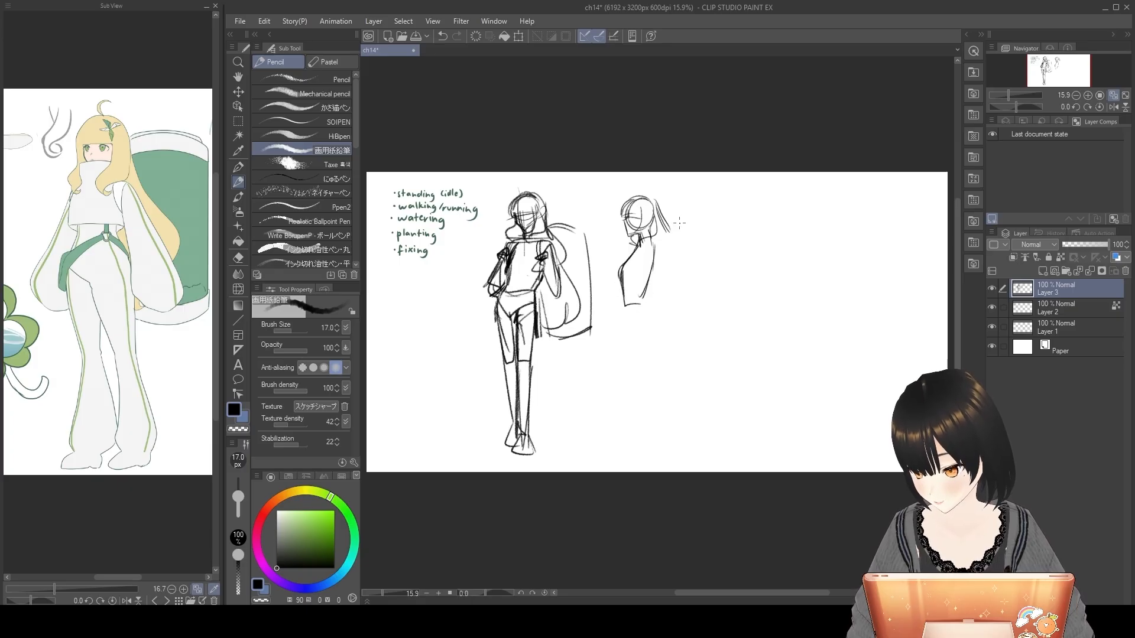
pyautogui.moveTo(661, 211); pyautogui.dragTo(683, 288)
pyautogui.hotkey('ctrl', 'z')
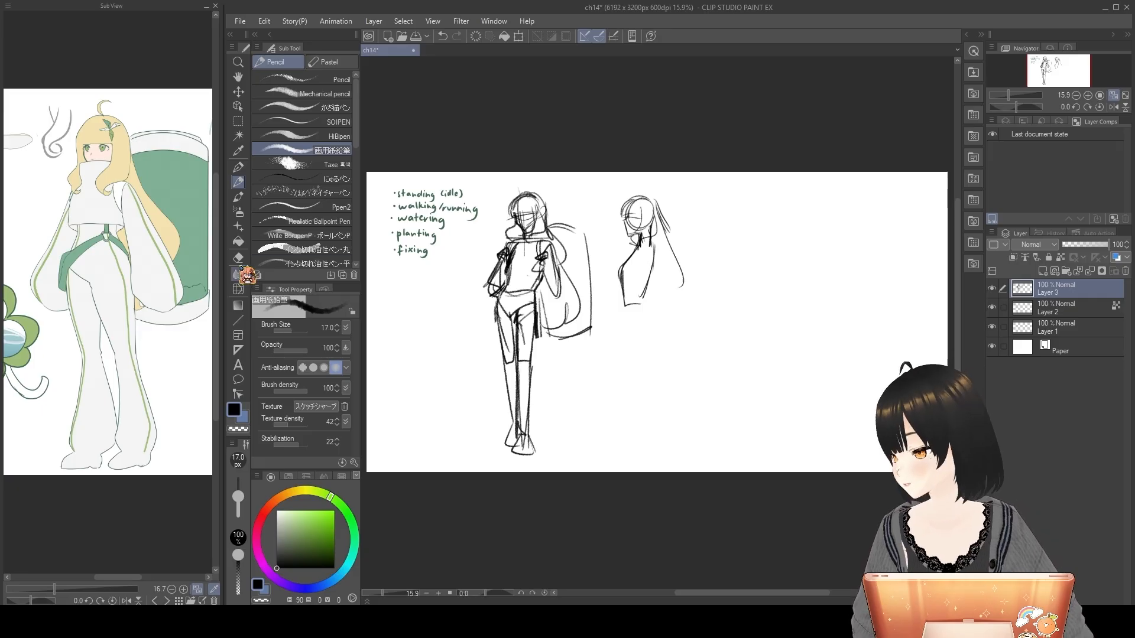
# Step: Erase lines at the back of the second head and redraw its contour with the pencil
pyautogui.click(238, 259)
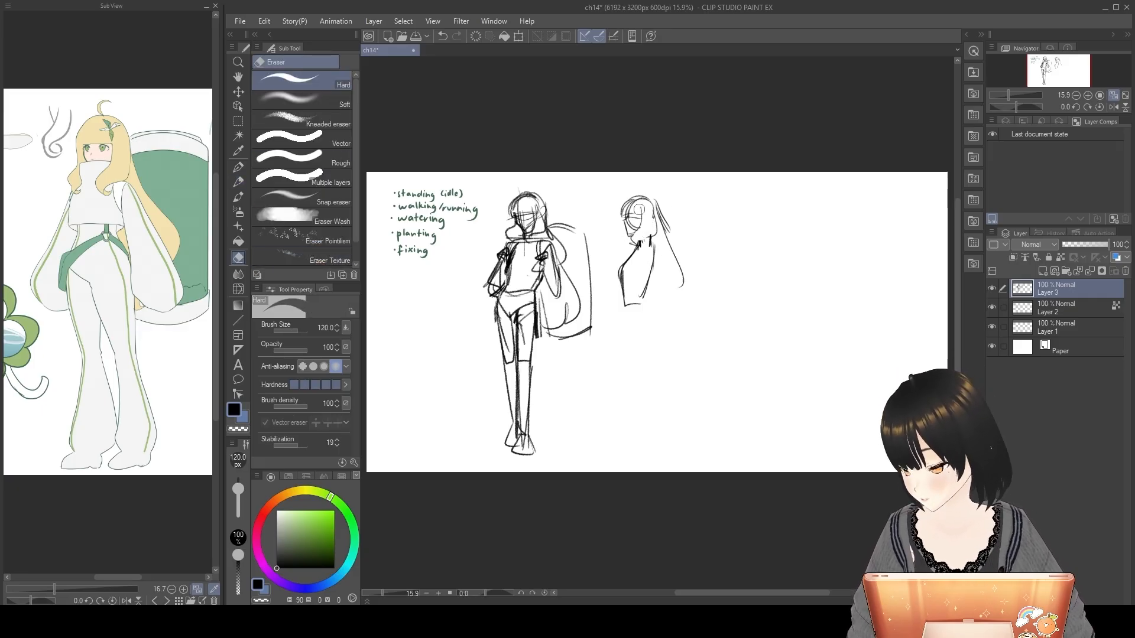
pyautogui.click(238, 182)
pyautogui.moveTo(643, 200); pyautogui.dragTo(653, 238)
pyautogui.hotkey('ctrl', 'z')
# Step: Sketch the back contour and waist lines of the second figure's torso
pyautogui.moveTo(654, 246); pyautogui.dragTo(627, 335)
pyautogui.hotkey('ctrl', 'z')
pyautogui.hotkey('ctrl', 'z')
pyautogui.moveTo(620, 280)
pyautogui.mouseDown()
pyautogui.moveTo(625, 318)
pyautogui.moveTo(651, 283)
pyautogui.moveTo(626, 294)
pyautogui.mouseUp()
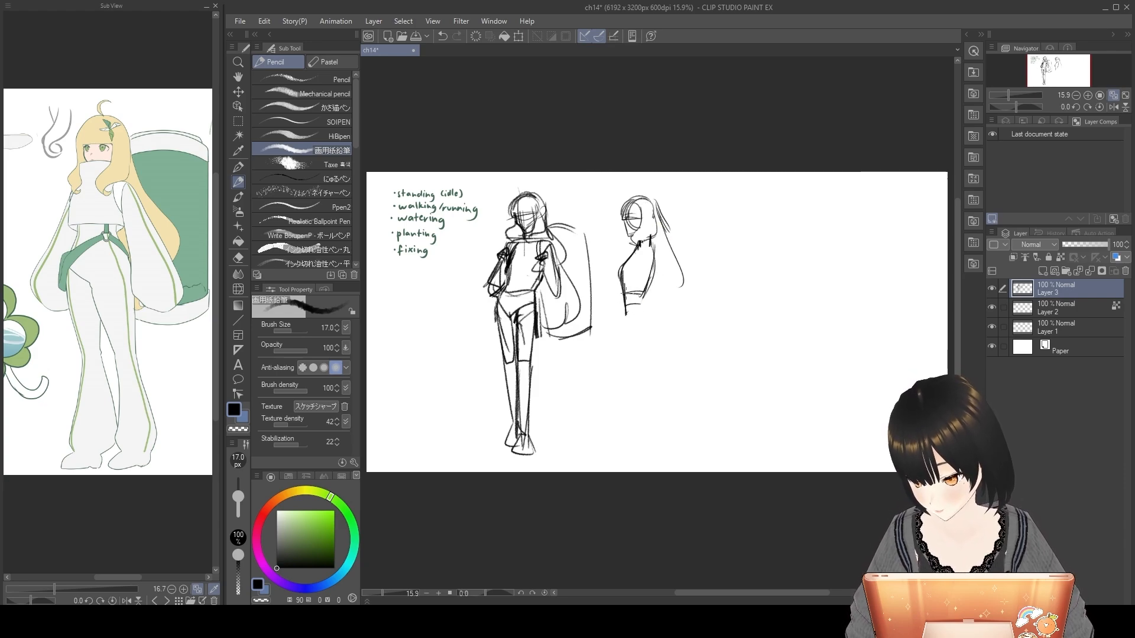
# Step: Rework the back contour of the torso and adjust its front edge with Liquify at brush size 600
pyautogui.hotkey('ctrl', 'z')
pyautogui.moveTo(643, 242); pyautogui.dragTo(651, 287)
pyautogui.hotkey('ctrl', 'z')
pyautogui.moveTo(650, 240)
pyautogui.mouseDown()
pyautogui.moveTo(642, 293)
pyautogui.moveTo(621, 328)
pyautogui.mouseUp()
pyautogui.hotkey('ctrl', 'z')
pyautogui.click(238, 289)
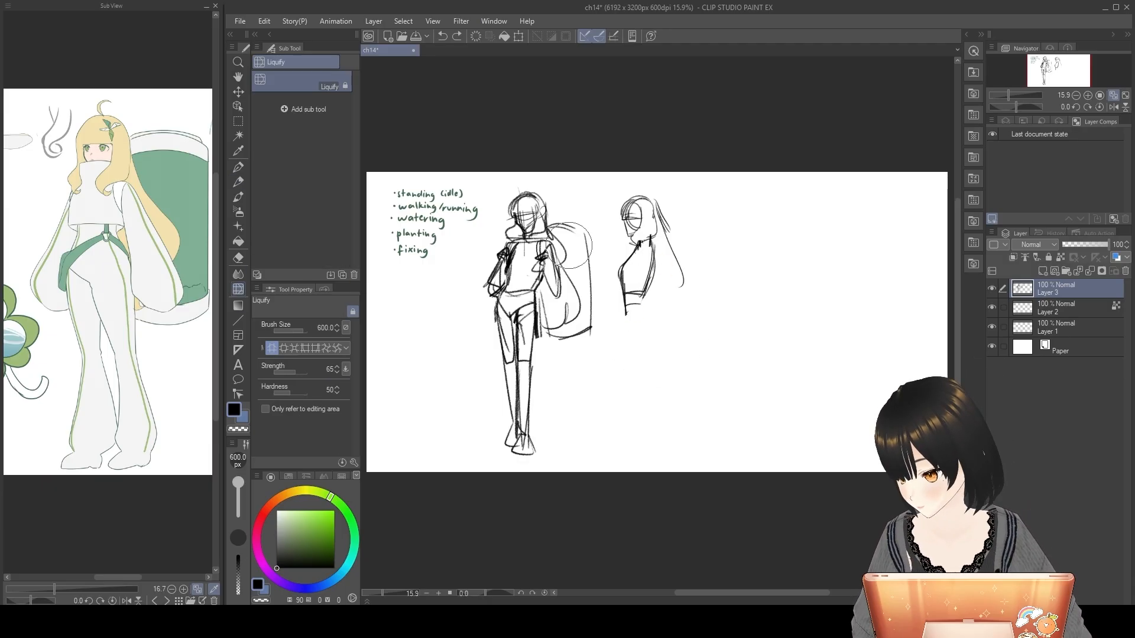
pyautogui.moveTo(625, 278); pyautogui.dragTo(627, 269)
# Step: Sketch the shoulder and arm over the second figure's torso with a 25 px pencil
pyautogui.press('p')
pyautogui.press(']')
pyautogui.press(']')
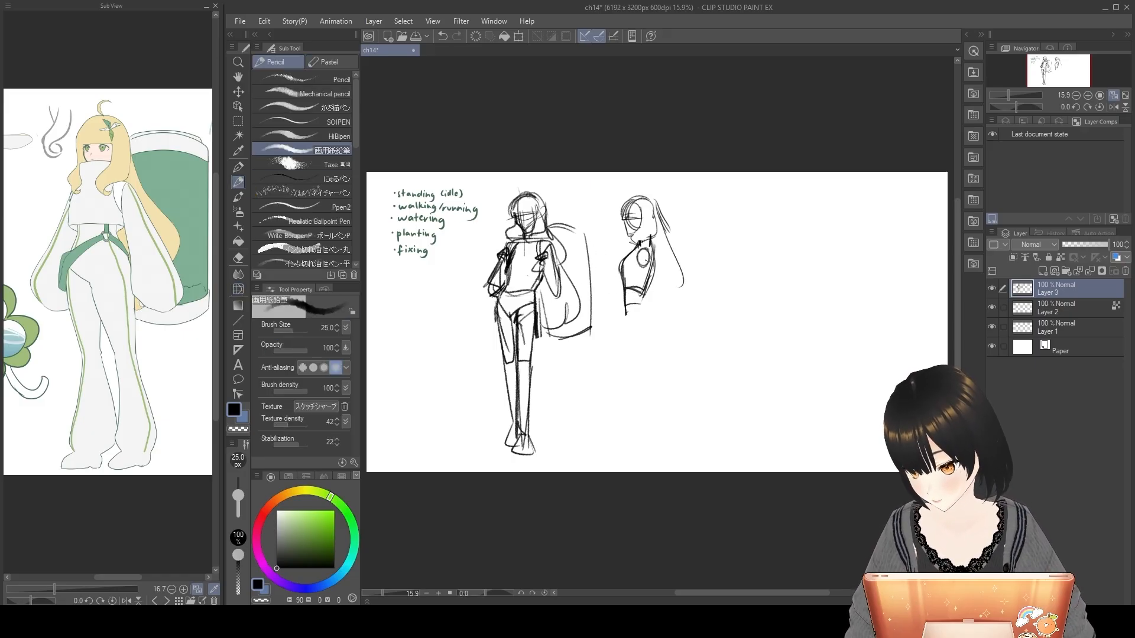
pyautogui.moveTo(637, 278); pyautogui.dragTo(635, 301)
pyautogui.hotkey('ctrl', 'z')
pyautogui.moveTo(638, 251)
pyautogui.mouseDown()
pyautogui.moveTo(635, 269)
pyautogui.moveTo(649, 270)
pyautogui.moveTo(657, 295)
pyautogui.mouseUp()
pyautogui.hotkey('ctrl', 'z')
pyautogui.hotkey('ctrl', 'z')
pyautogui.hotkey('ctrl', 'z')
pyautogui.moveTo(653, 254)
pyautogui.mouseDown()
pyautogui.moveTo(656, 296)
pyautogui.moveTo(628, 299)
pyautogui.moveTo(643, 301)
pyautogui.mouseUp()
pyautogui.hotkey('ctrl', 'z')
pyautogui.moveTo(640, 292); pyautogui.dragTo(625, 304)
pyautogui.moveTo(643, 250); pyautogui.dragTo(626, 294)
pyautogui.moveTo(625, 304); pyautogui.dragTo(618, 337)
pyautogui.hotkey('ctrl', 'z')
pyautogui.hotkey('ctrl', 'z')
pyautogui.moveTo(638, 296); pyautogui.dragTo(627, 377)
pyautogui.hotkey('ctrl', 'z')
pyautogui.hotkey('ctrl', 'z')
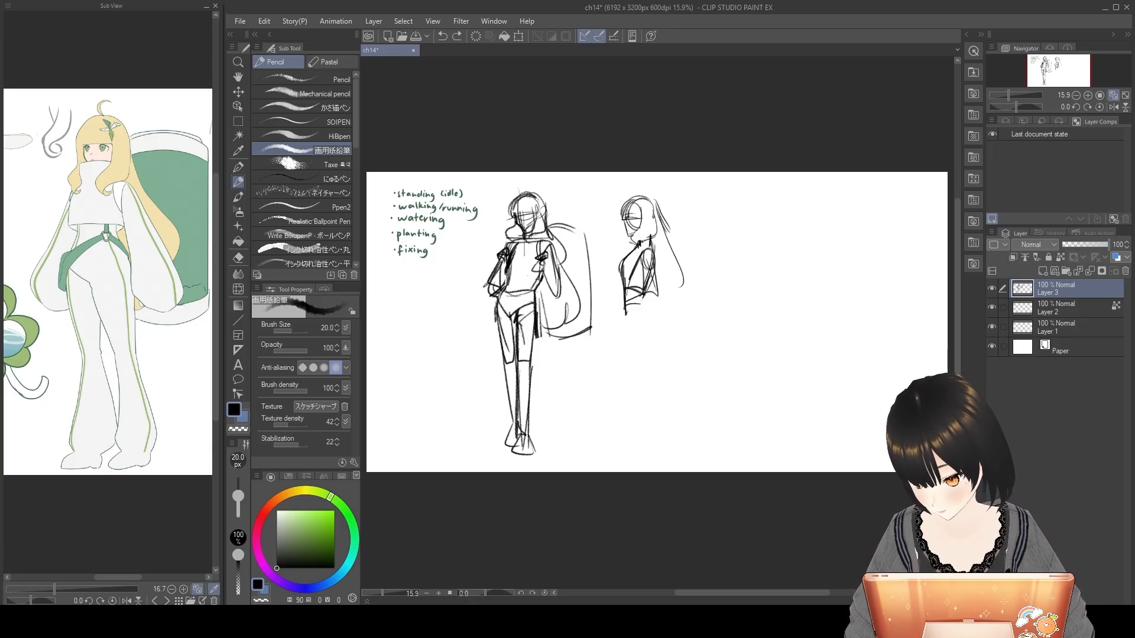
# Step: Draw long diverging guide lines for the striding legs down from the hips with a 20 px pencil
pyautogui.moveTo(638, 311); pyautogui.dragTo(667, 435)
pyautogui.moveTo(649, 345); pyautogui.dragTo(671, 437)
pyautogui.moveTo(630, 263); pyautogui.dragTo(650, 471)
pyautogui.hotkey('ctrl', 'z')
pyautogui.hotkey('ctrl', 'z')
pyautogui.moveTo(637, 316)
pyautogui.mouseDown()
pyautogui.moveTo(625, 428)
pyautogui.moveTo(667, 439)
pyautogui.moveTo(619, 376)
pyautogui.moveTo(622, 440)
pyautogui.mouseUp()
pyautogui.hotkey('ctrl', 'z')
pyautogui.hotkey('ctrl', 'z')
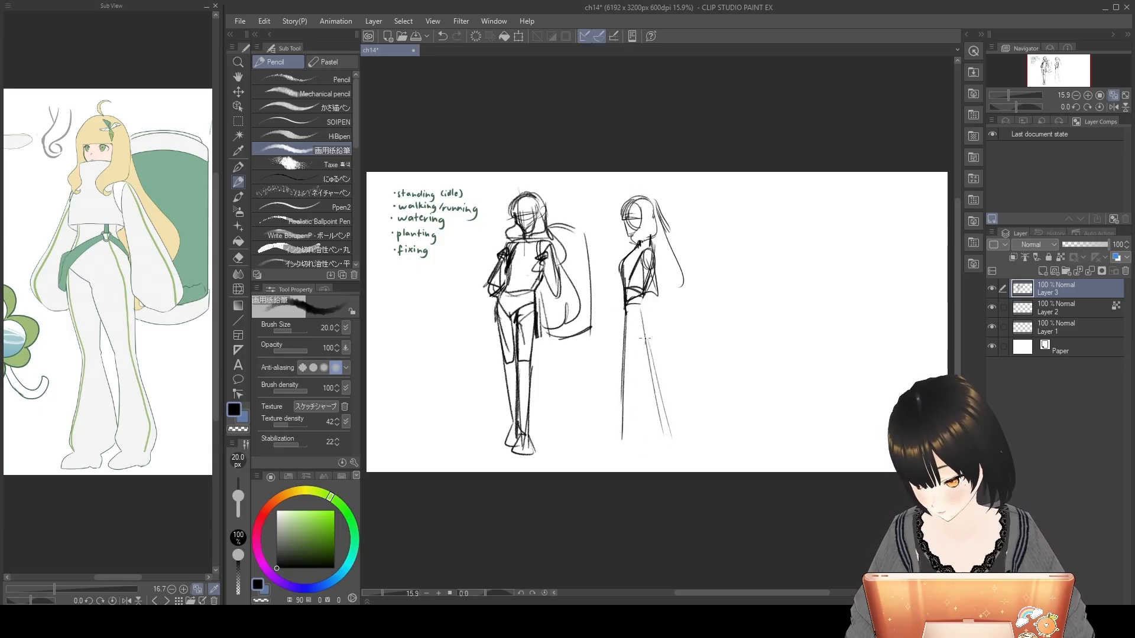
# Step: Sketch the thighs, knees and lower legs in a walking stride, with a line for the front foot
pyautogui.moveTo(631, 323); pyautogui.dragTo(649, 375)
pyautogui.moveTo(645, 294); pyautogui.dragTo(654, 376)
pyautogui.moveTo(623, 289); pyautogui.dragTo(620, 365)
pyautogui.moveTo(623, 298)
pyautogui.mouseDown()
pyautogui.moveTo(622, 361)
pyautogui.moveTo(681, 428)
pyautogui.mouseUp()
pyautogui.moveTo(657, 370); pyautogui.dragTo(692, 434)
pyautogui.moveTo(637, 359); pyautogui.dragTo(615, 439)
pyautogui.moveTo(638, 395)
pyautogui.mouseDown()
pyautogui.moveTo(617, 445)
pyautogui.moveTo(597, 439)
pyautogui.mouseUp()
# Step: Add a longer curling hair strand behind the back and rework the bent arm over the torso, raising the pencil to 30 px
pyautogui.moveTo(659, 220); pyautogui.dragTo(699, 334)
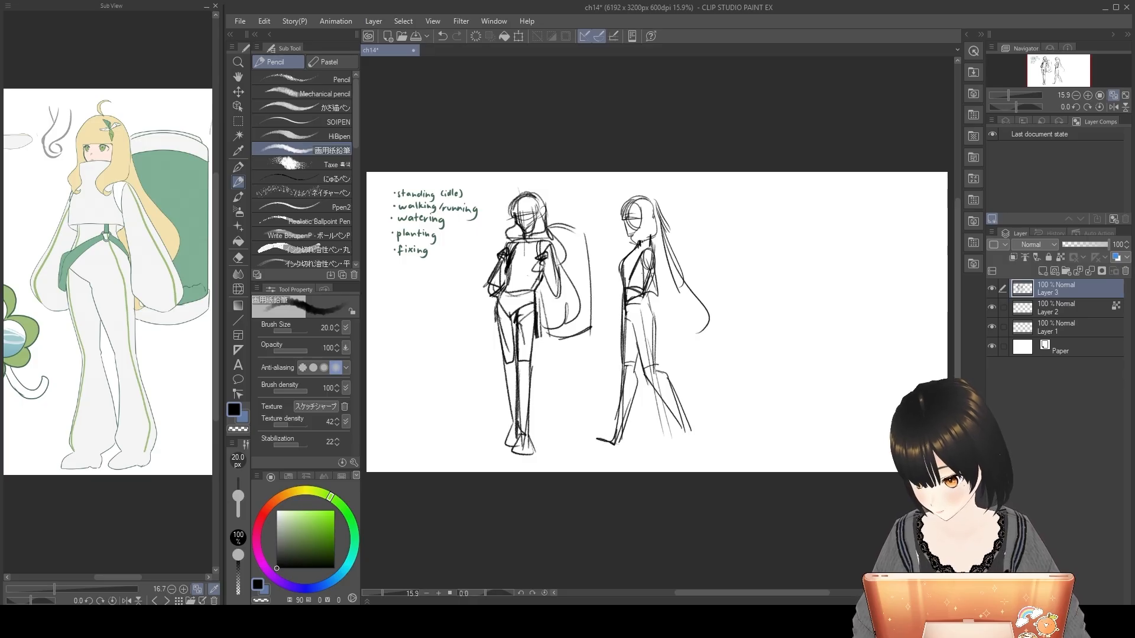
pyautogui.press('[')
pyautogui.press('[')
pyautogui.hotkey('ctrl', 'z')
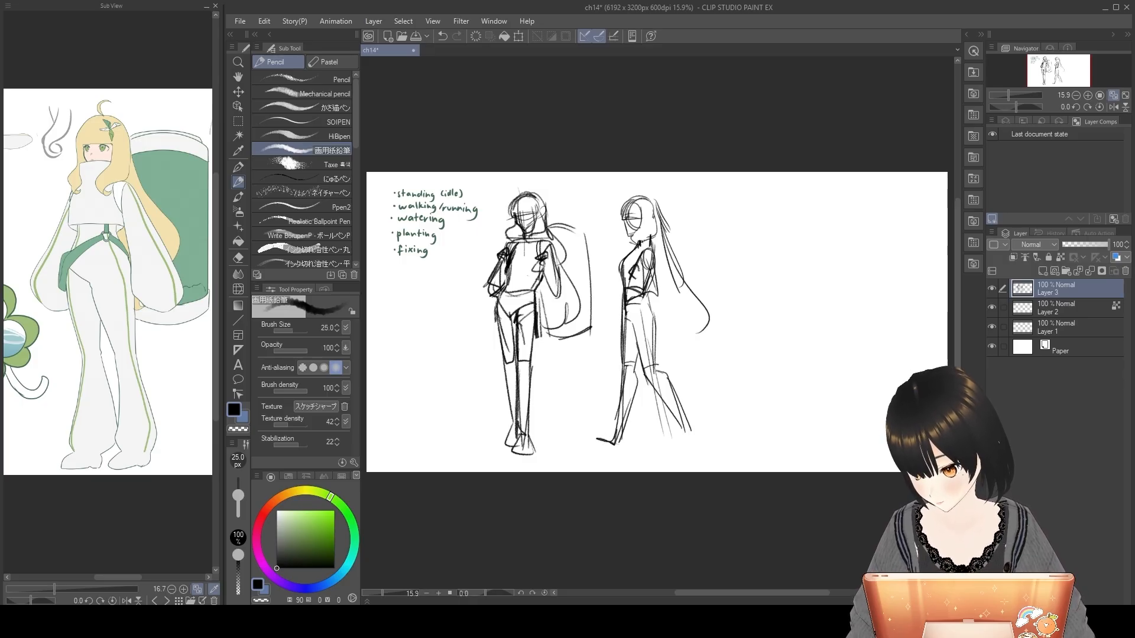
pyautogui.hotkey('ctrl', 'z')
pyautogui.press('[')
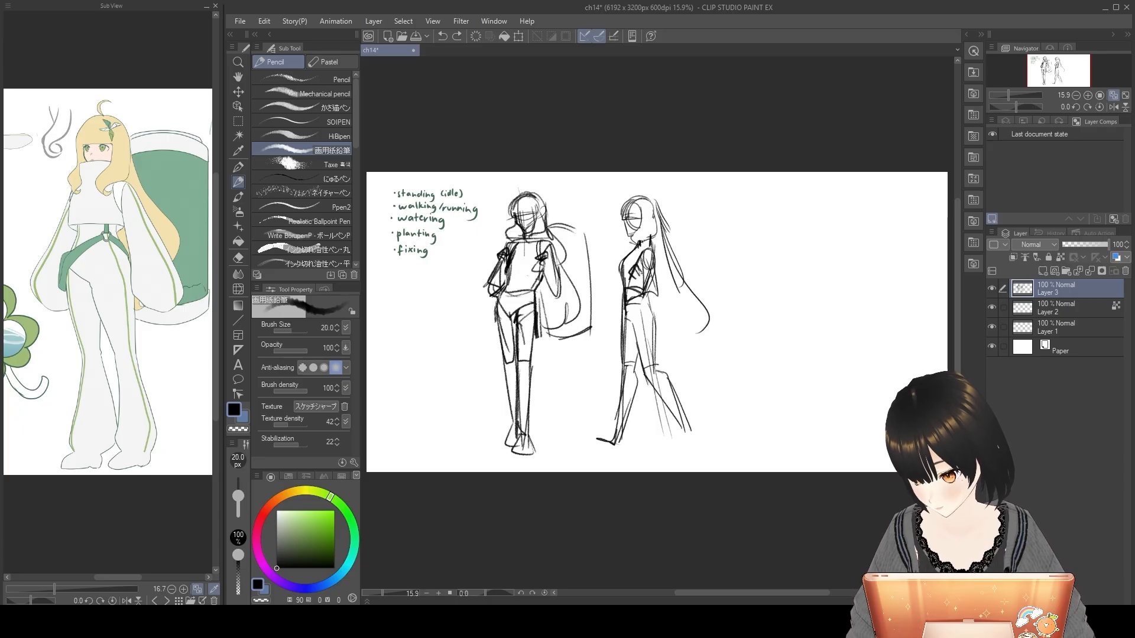
pyautogui.press(']')
pyautogui.press(']')
pyautogui.press(']')
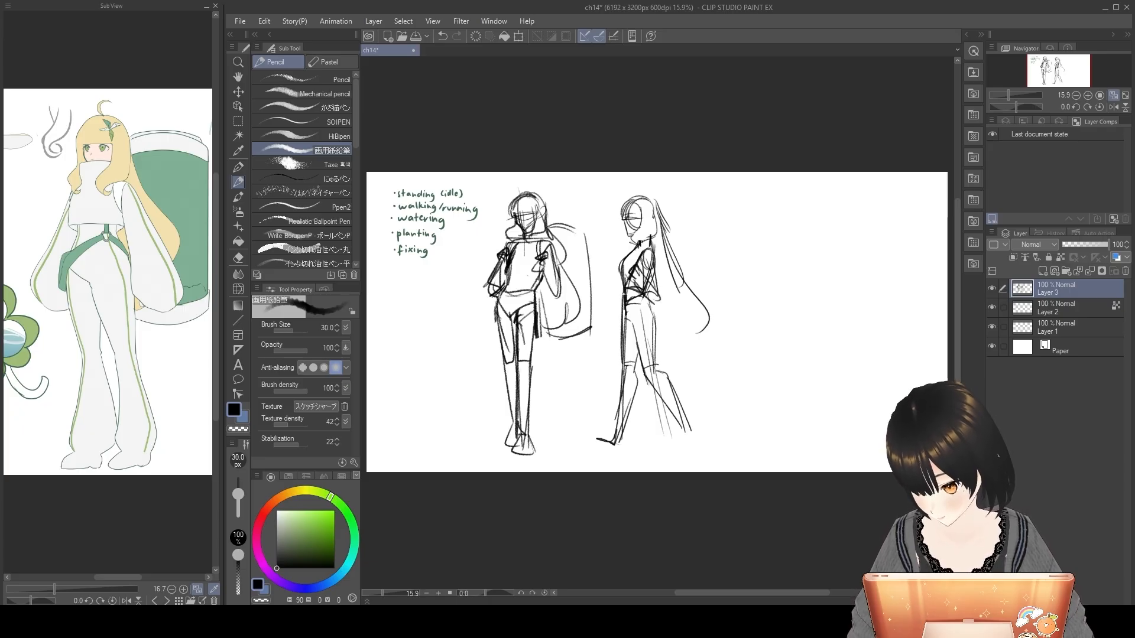
# Step: Sketch wavy inner hair locks behind the walking figure's arm with the 30 px pencil
pyautogui.moveTo(656, 266)
pyautogui.mouseDown()
pyautogui.moveTo(677, 298)
pyautogui.moveTo(683, 278)
pyautogui.moveTo(736, 354)
pyautogui.moveTo(683, 340)
pyautogui.mouseUp()
pyautogui.hotkey('ctrl', 'z')
pyautogui.press('[')
pyautogui.moveTo(665, 233)
pyautogui.mouseDown()
pyautogui.moveTo(688, 334)
pyautogui.moveTo(650, 325)
pyautogui.mouseUp()
pyautogui.hotkey('ctrl', 'z')
pyautogui.moveTo(665, 248)
pyautogui.mouseDown()
pyautogui.moveTo(687, 313)
pyautogui.moveTo(657, 316)
pyautogui.mouseUp()
pyautogui.press('[')
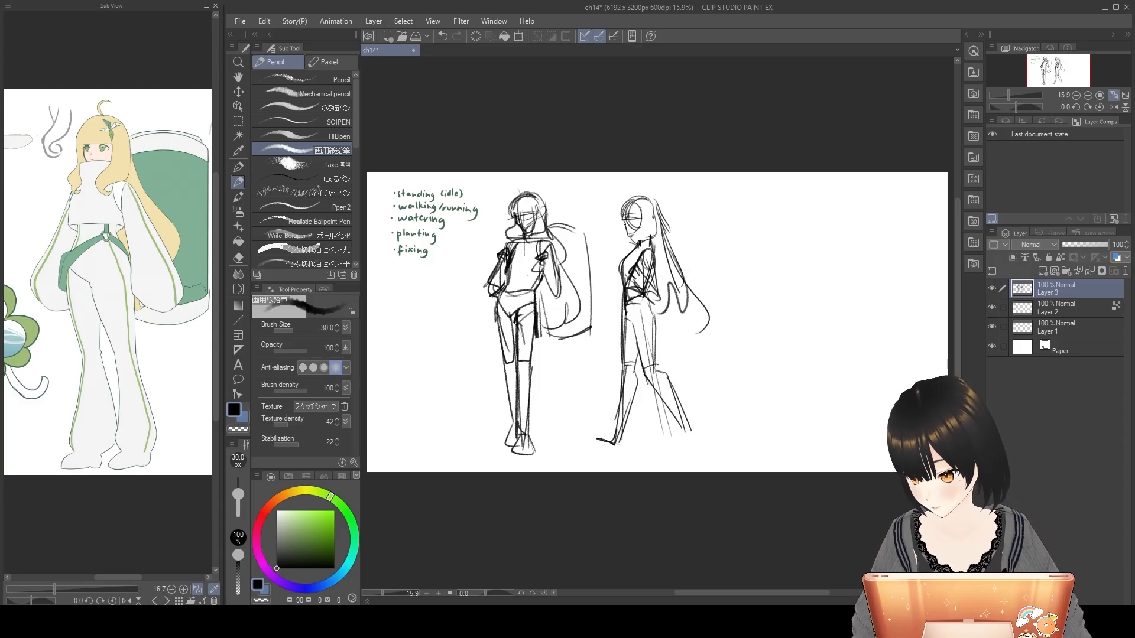
# Step: Rough in the large backpack outline behind the walking figure's hair with a 50 px pencil
pyautogui.press(']')
pyautogui.press(']')
pyautogui.moveTo(686, 235)
pyautogui.mouseDown()
pyautogui.moveTo(711, 234)
pyautogui.moveTo(716, 309)
pyautogui.mouseUp()
pyautogui.hotkey('ctrl', 'z')
pyautogui.moveTo(671, 343); pyautogui.dragTo(704, 349)
pyautogui.hotkey('ctrl', '-')
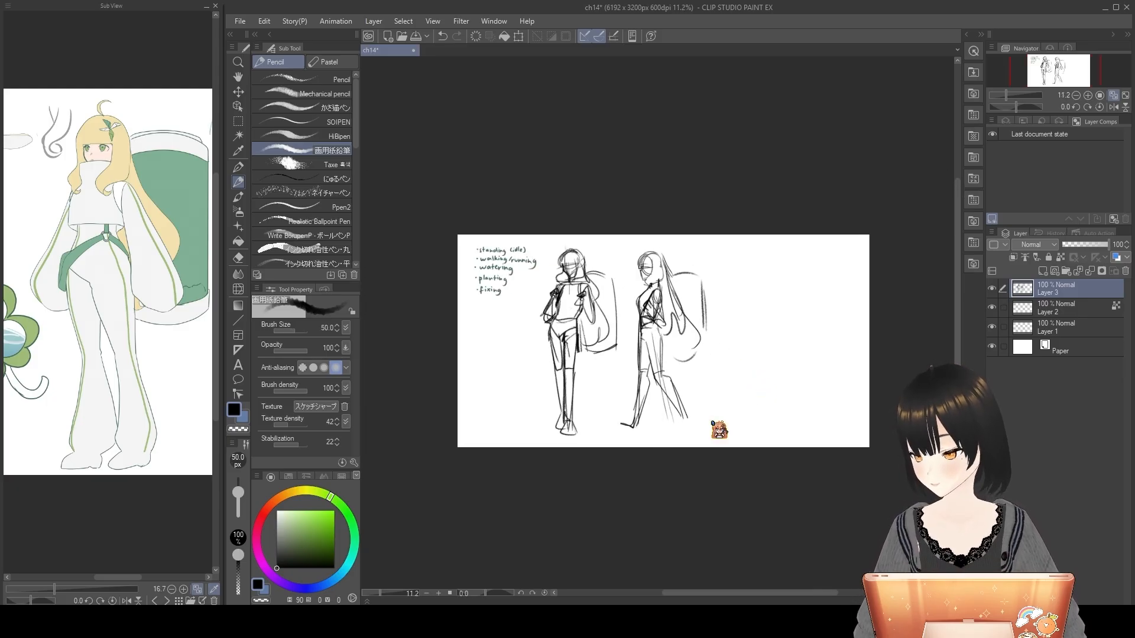
# Step: Draw both feet of the walking figure with the 50 px pencil, then return to a 30 px pencil
pyautogui.moveTo(611, 425); pyautogui.dragTo(673, 430)
pyautogui.scroll(-2, 735, 454)
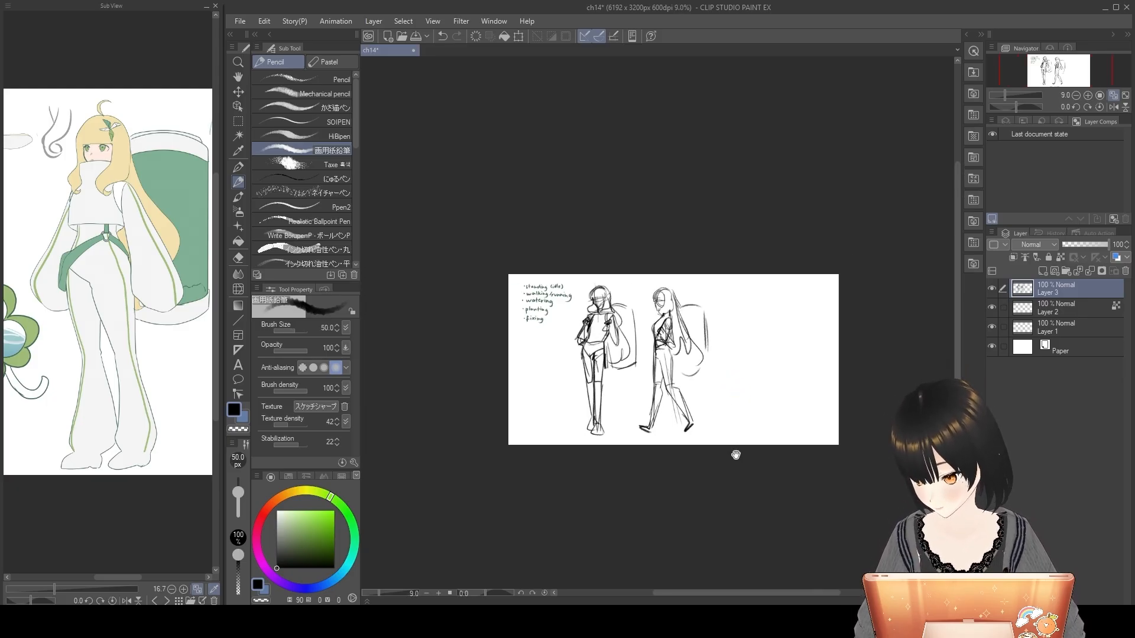
pyautogui.scroll(4, 733, 458)
pyautogui.moveTo(722, 466); pyautogui.dragTo(733, 477)
pyautogui.scroll(2, 733, 477)
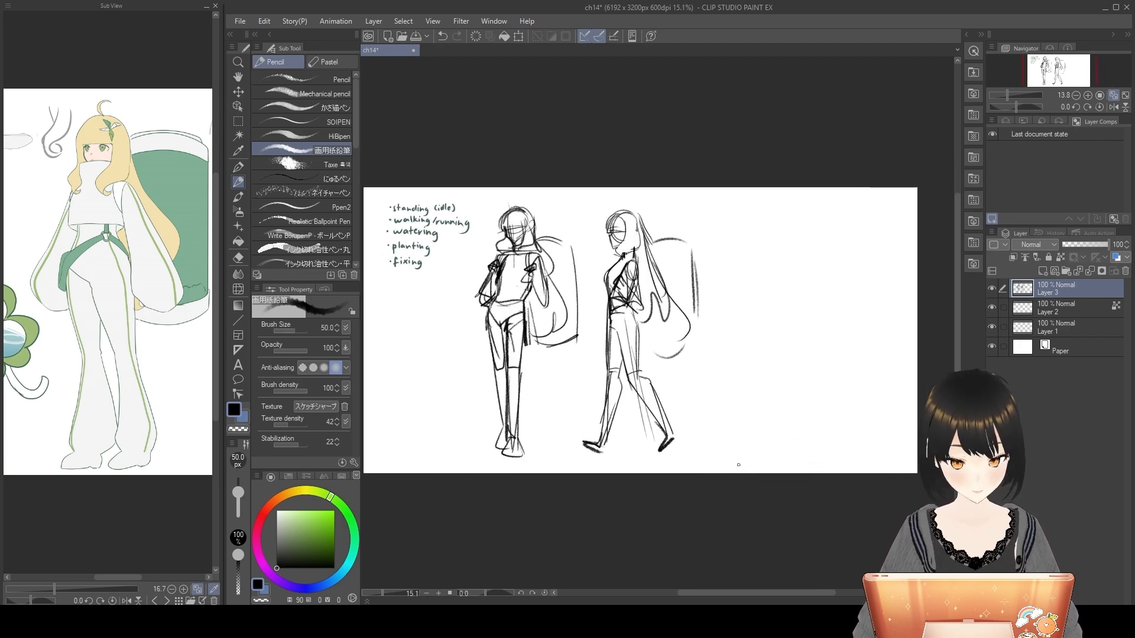
pyautogui.press('k')
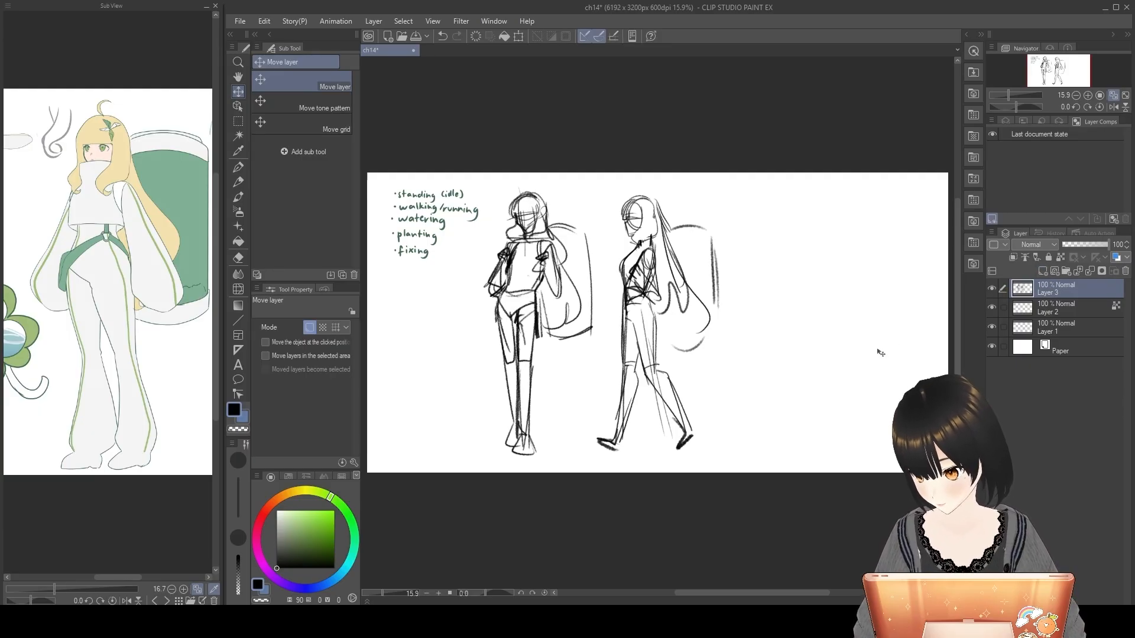
pyautogui.click(240, 182)
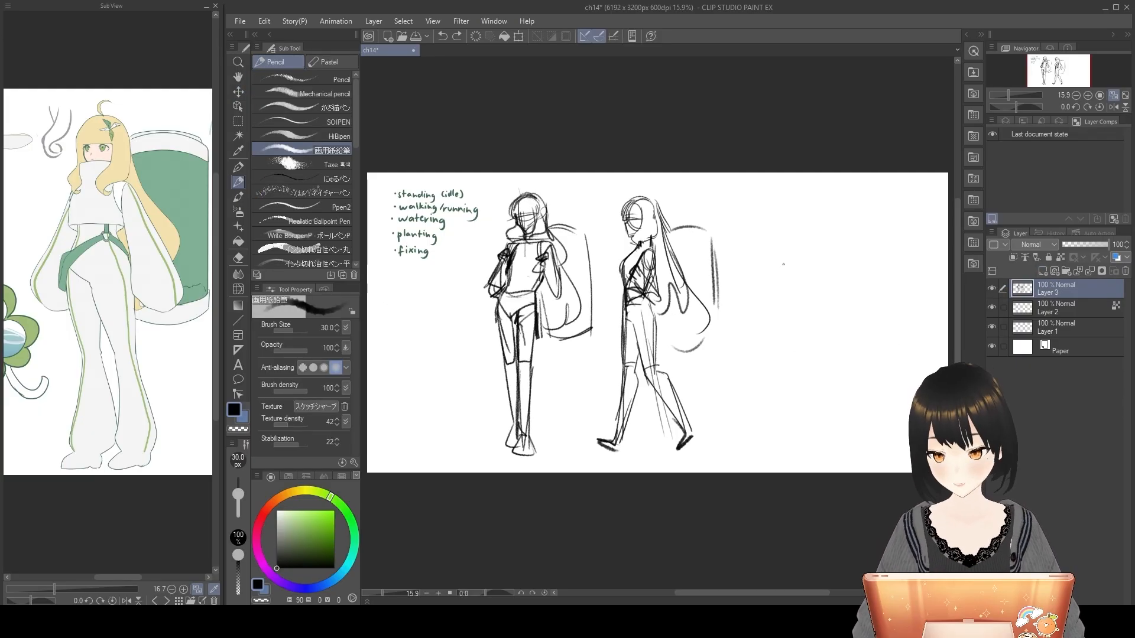